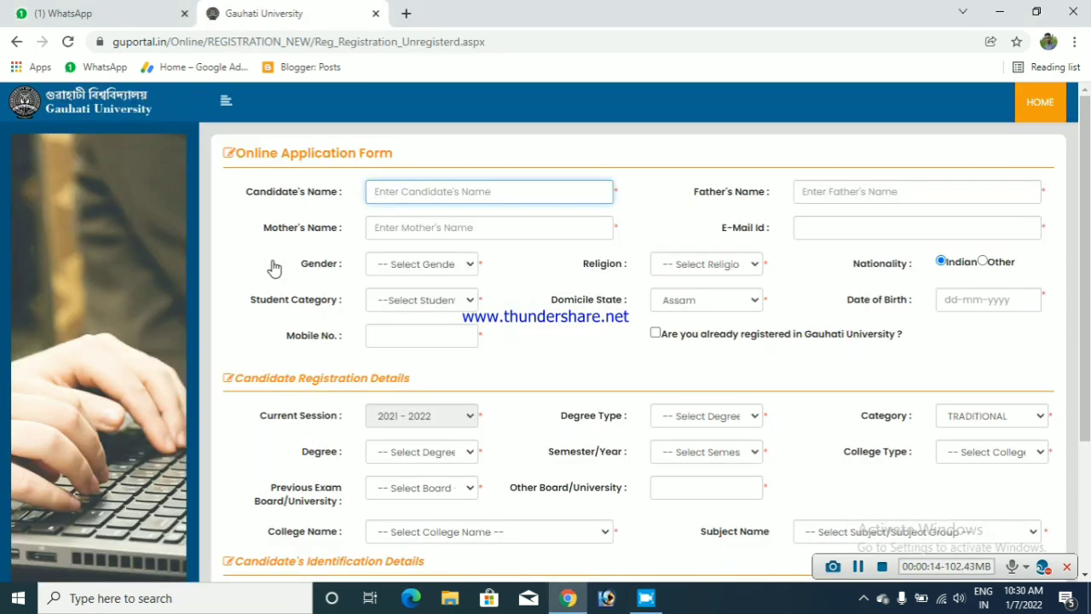
# Collapse the side banner and look over the whole Online Application Form from its heading to the identification details.
pyautogui.click(225, 101)
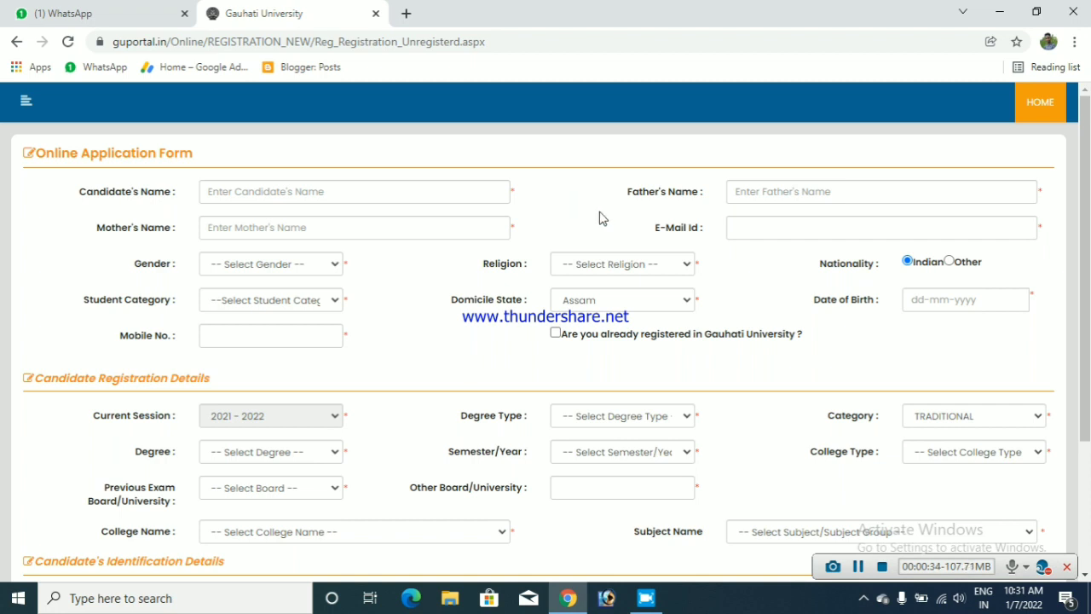
pyautogui.moveTo(1087, 98); pyautogui.dragTo(1087, 228)
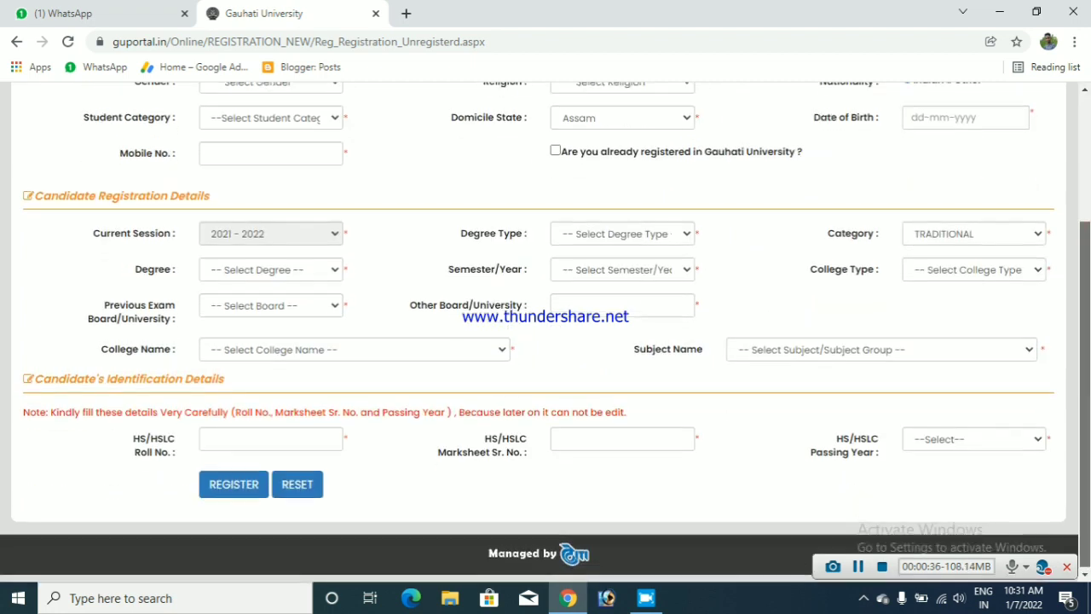
pyautogui.scroll(2, 462, 229)
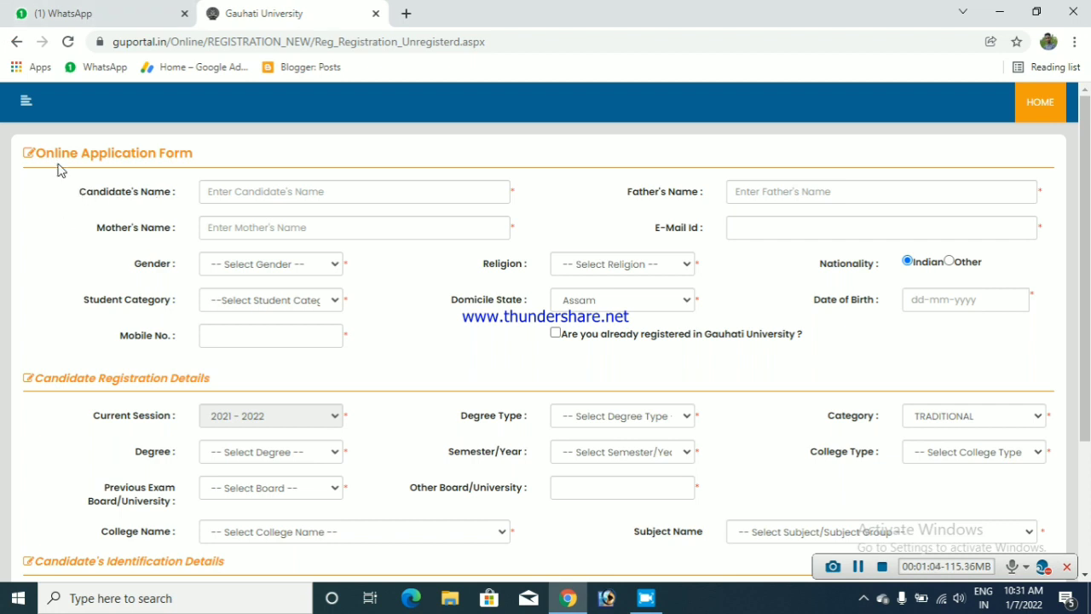
pyautogui.moveTo(35, 154)
pyautogui.mouseDown()
pyautogui.moveTo(244, 170)
pyautogui.moveTo(130, 144)
pyautogui.moveTo(29, 151)
pyautogui.mouseUp()
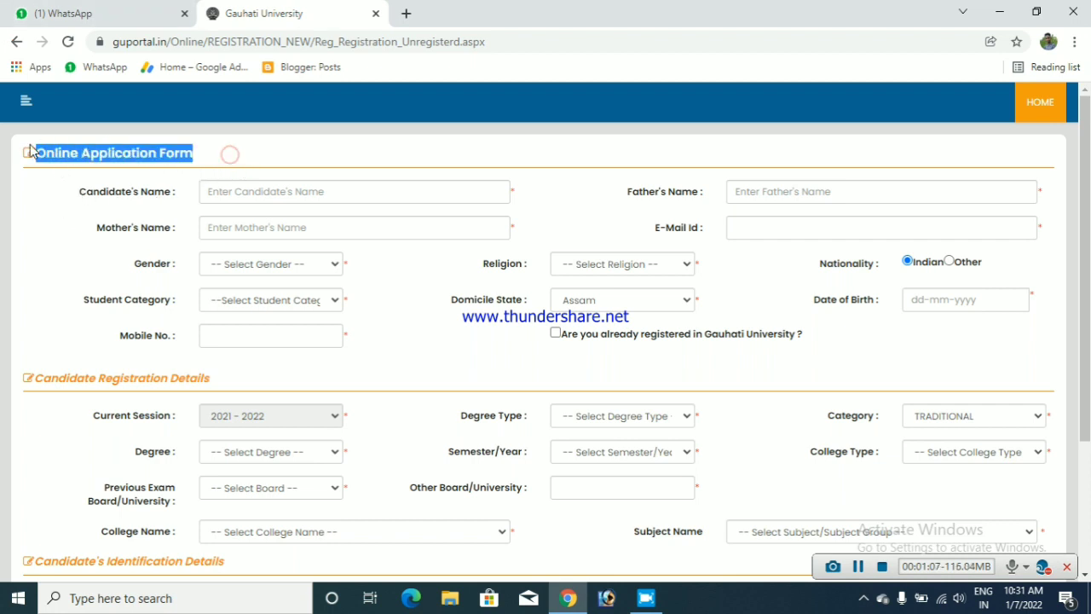
pyautogui.click(393, 160)
# Go through the candidate's name, father's name, mother's name and e-mail fields without filling them in.
pyautogui.click(251, 192)
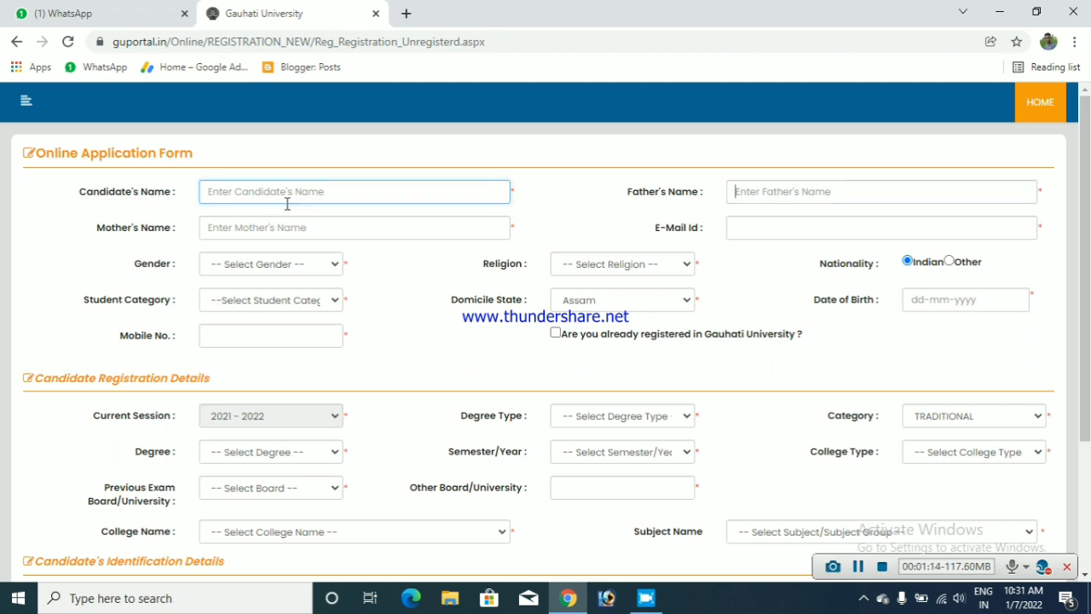
pyautogui.press('Tab')
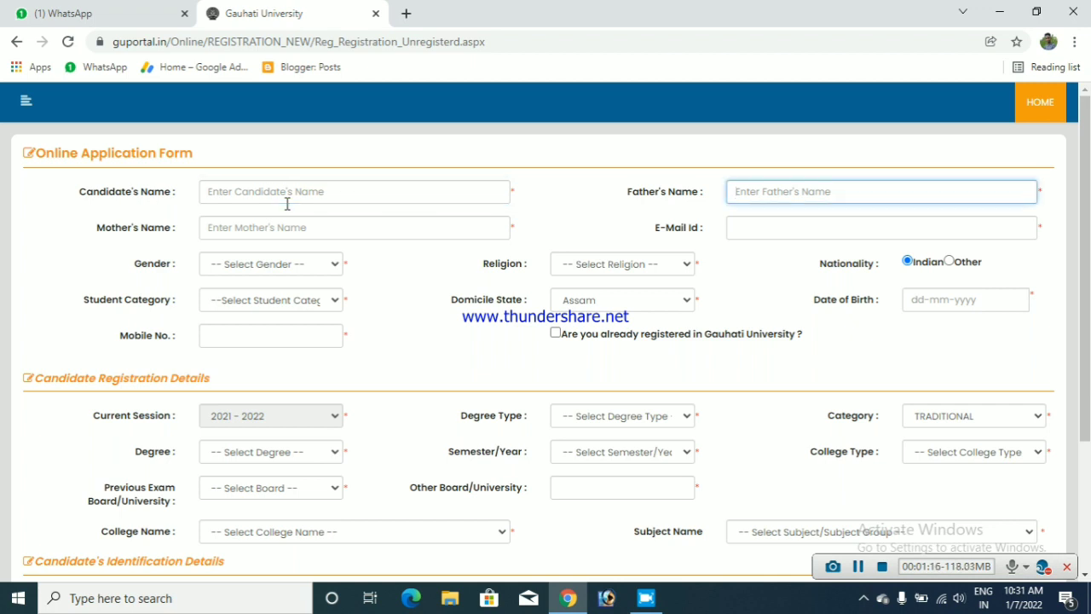
pyautogui.press('Tab')
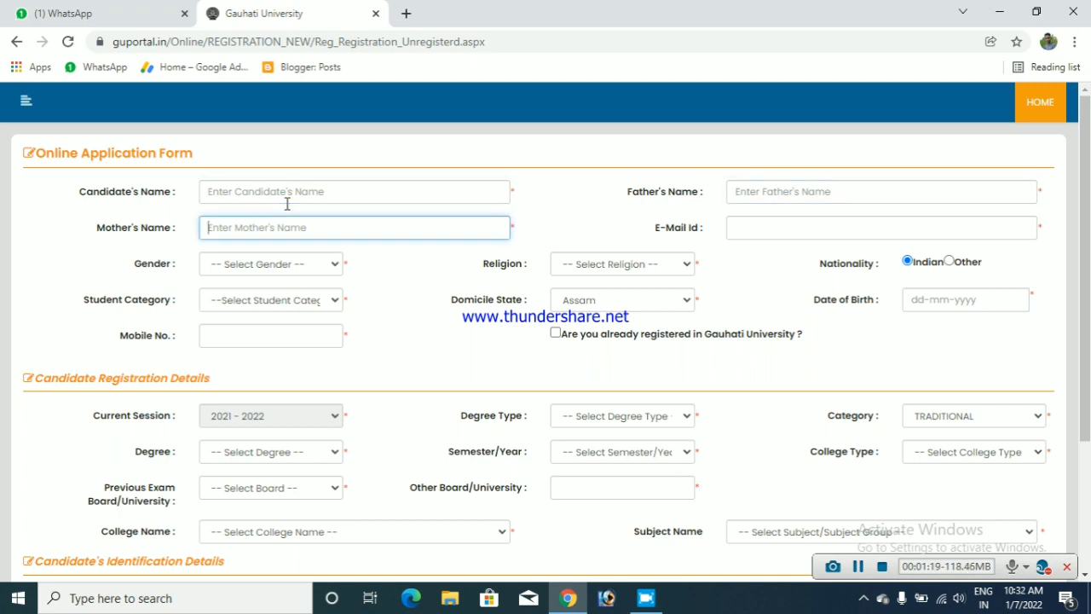
pyautogui.press('Tab')
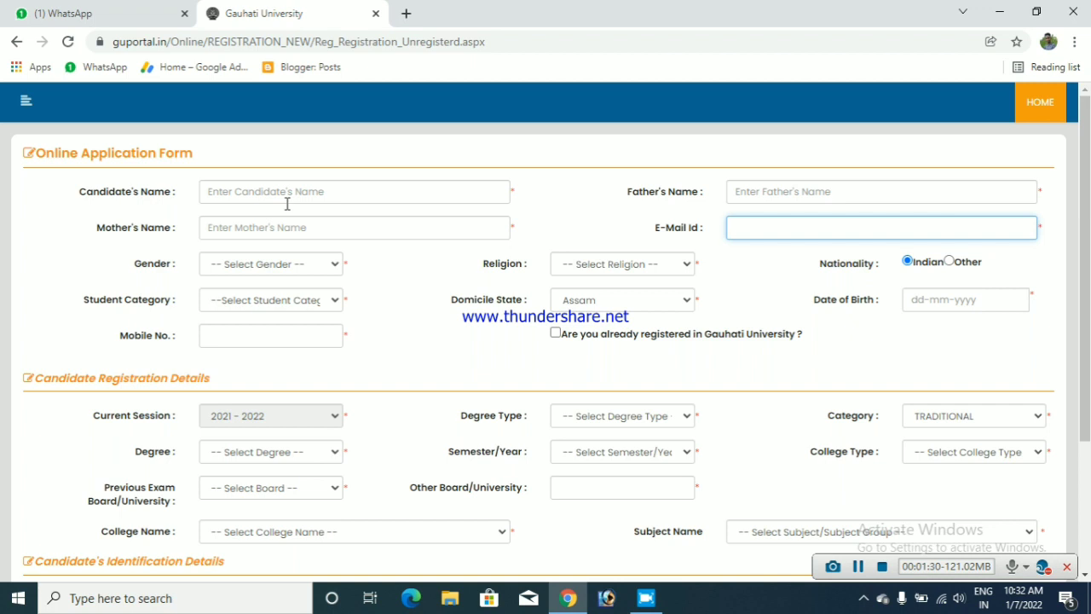
pyautogui.press('Tab')
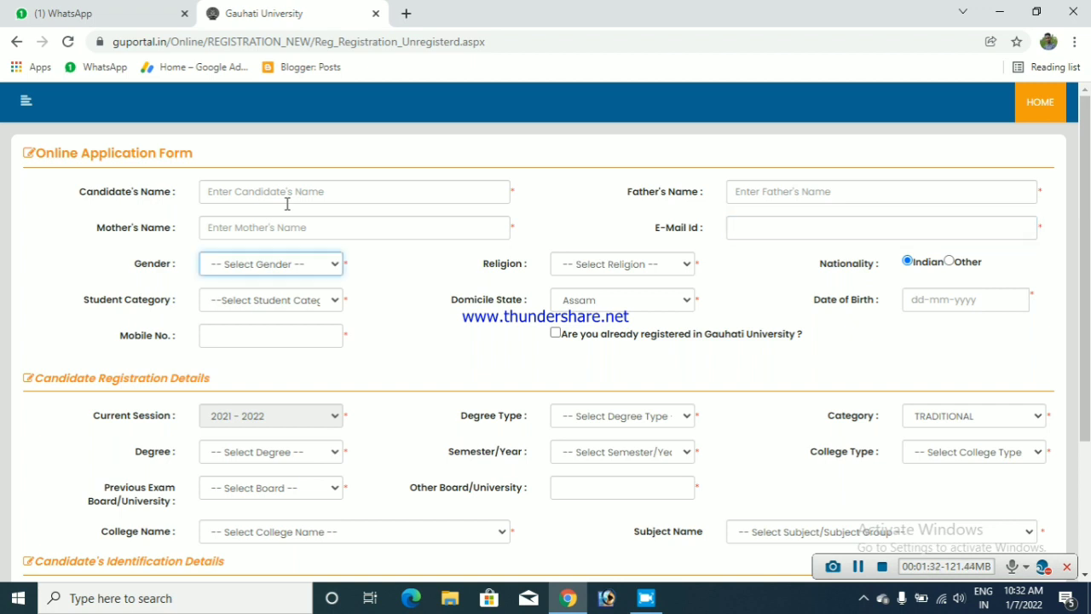
# Set gender to Female, religion to Hinduism, nationality to Indian and student category to ST(PLAINS).
pyautogui.click(285, 266)
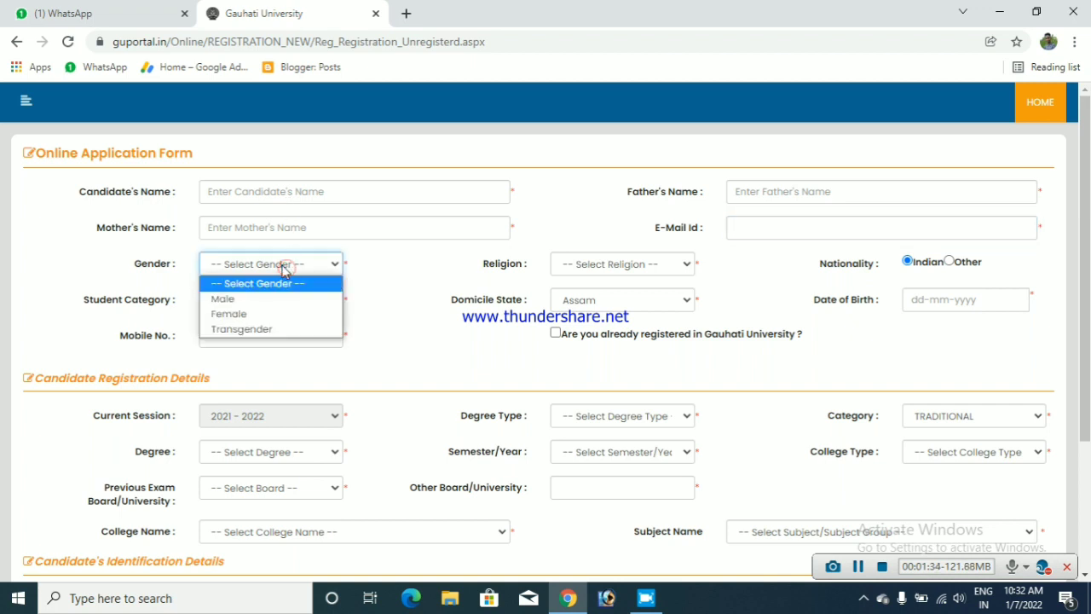
pyautogui.click(262, 315)
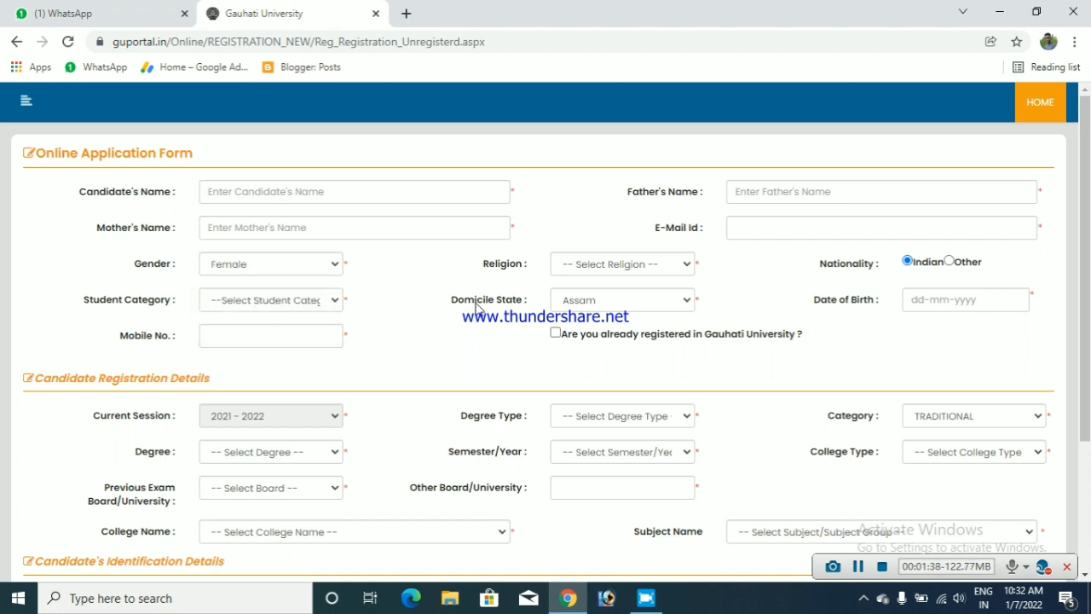
pyautogui.click(613, 266)
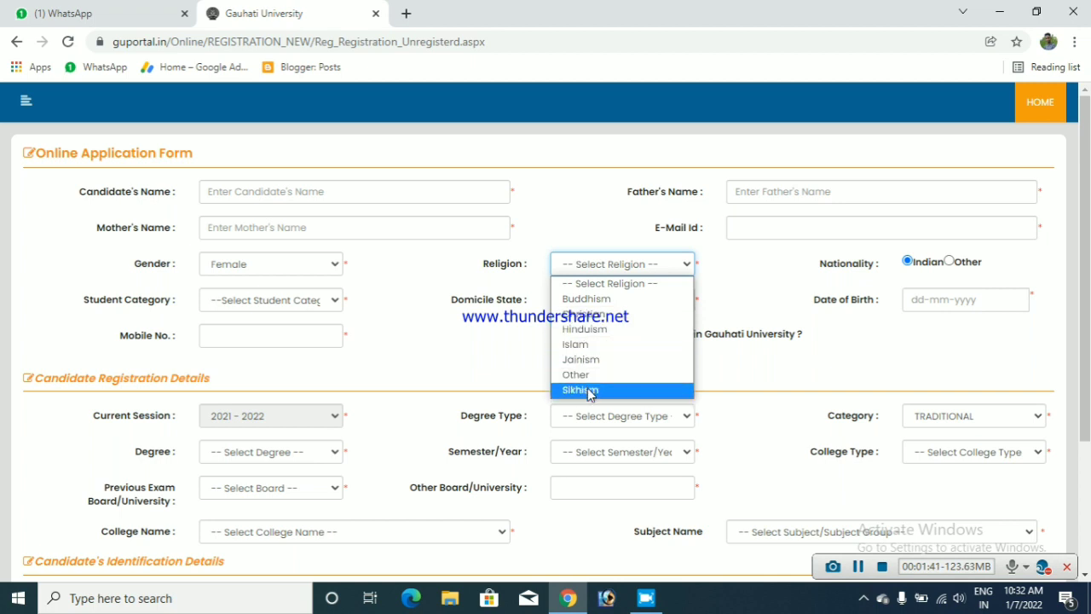
pyautogui.click(607, 329)
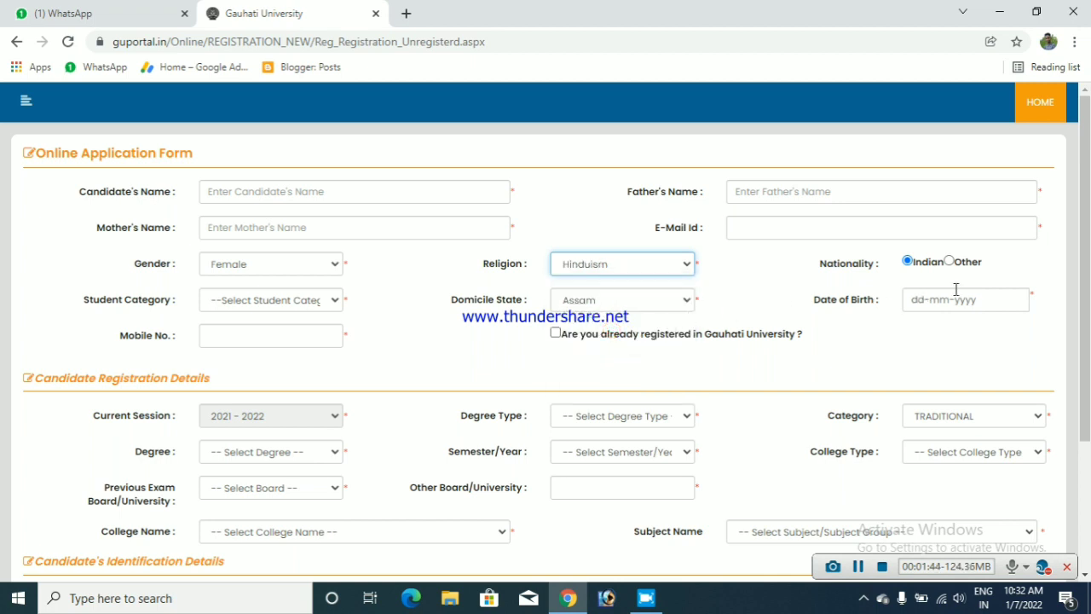
pyautogui.click(907, 261)
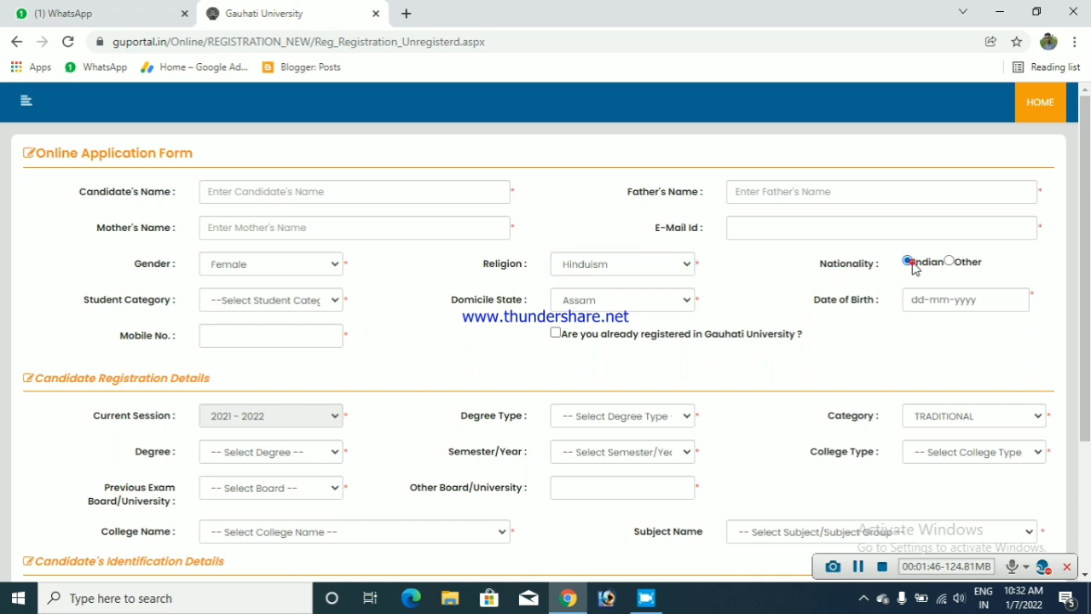
pyautogui.click(258, 305)
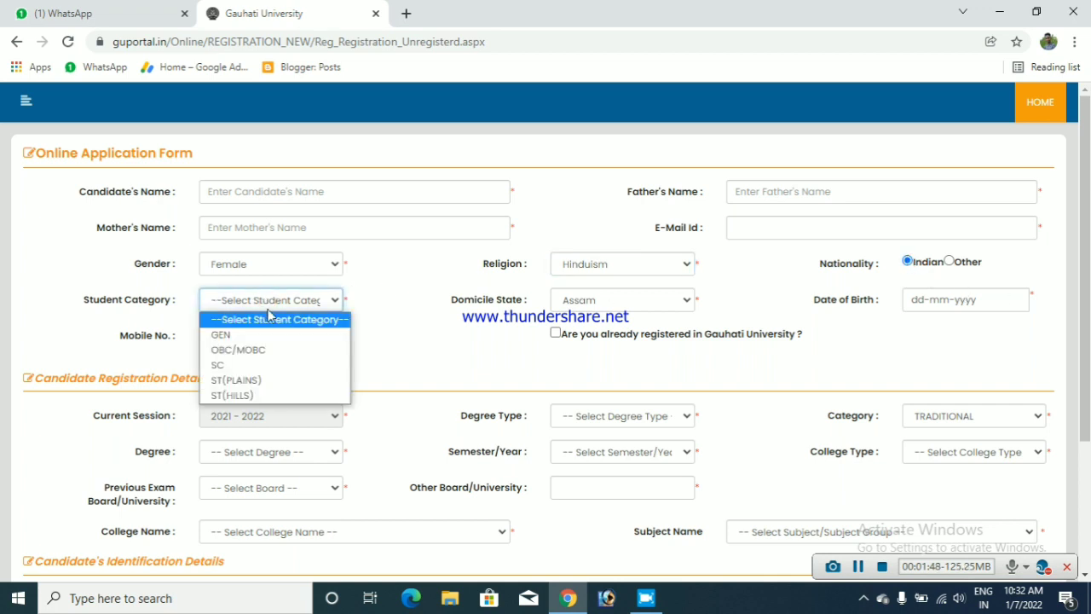
pyautogui.click(261, 380)
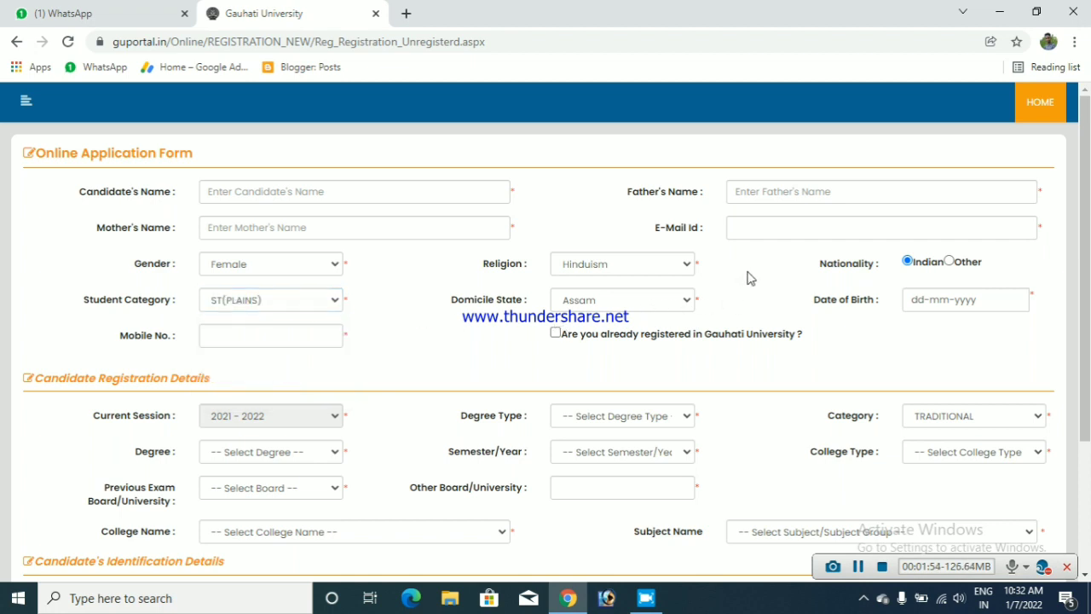
# Mark the candidate as already registered, fill in a sample date of birth and clear that date again.
pyautogui.click(922, 302)
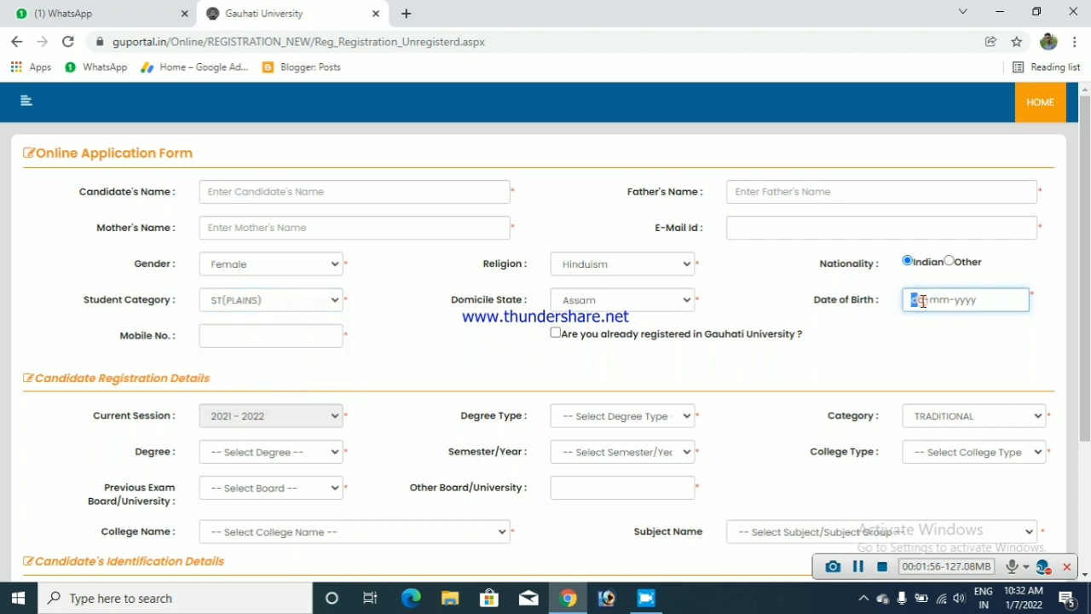
pyautogui.click(859, 344)
pyautogui.click(928, 305)
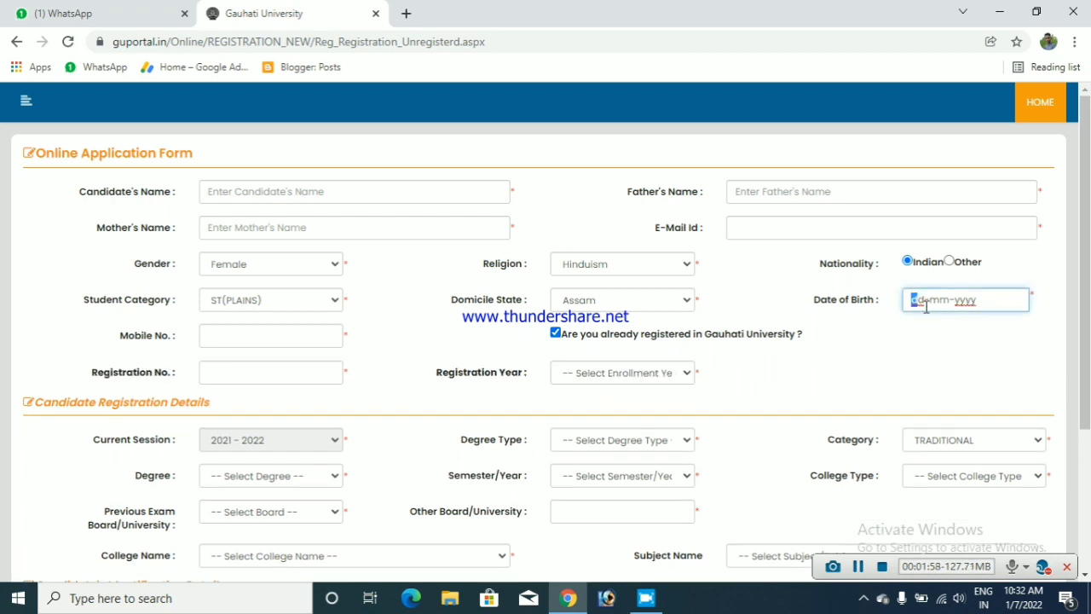
pyautogui.write('21022012')
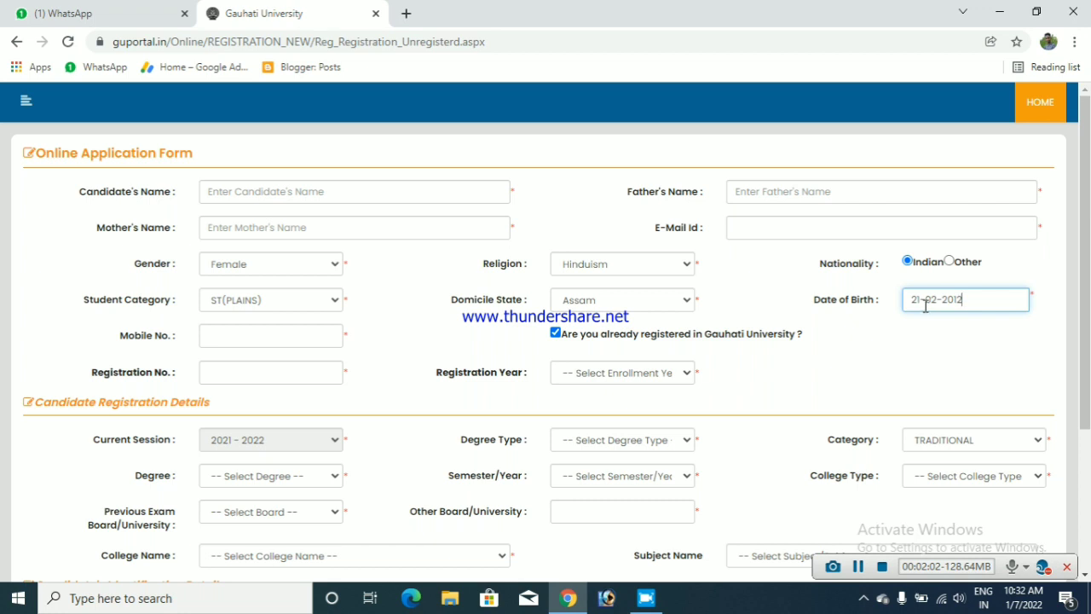
pyautogui.doubleClick(963, 297)
pyautogui.press('BackSpace')
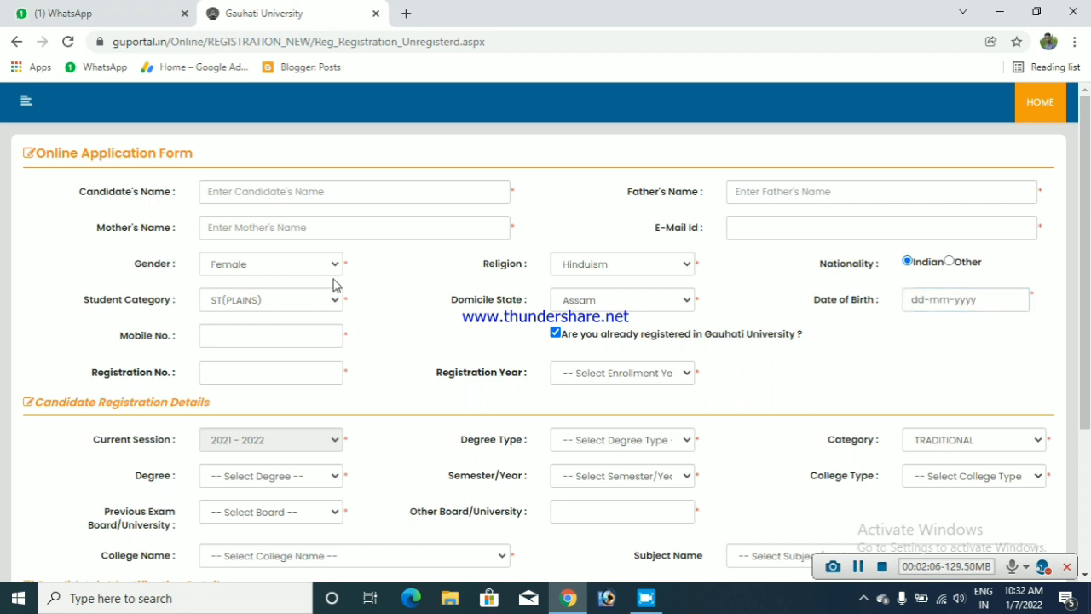
# Enter a placeholder value as the candidate's mobile number.
pyautogui.click(274, 335)
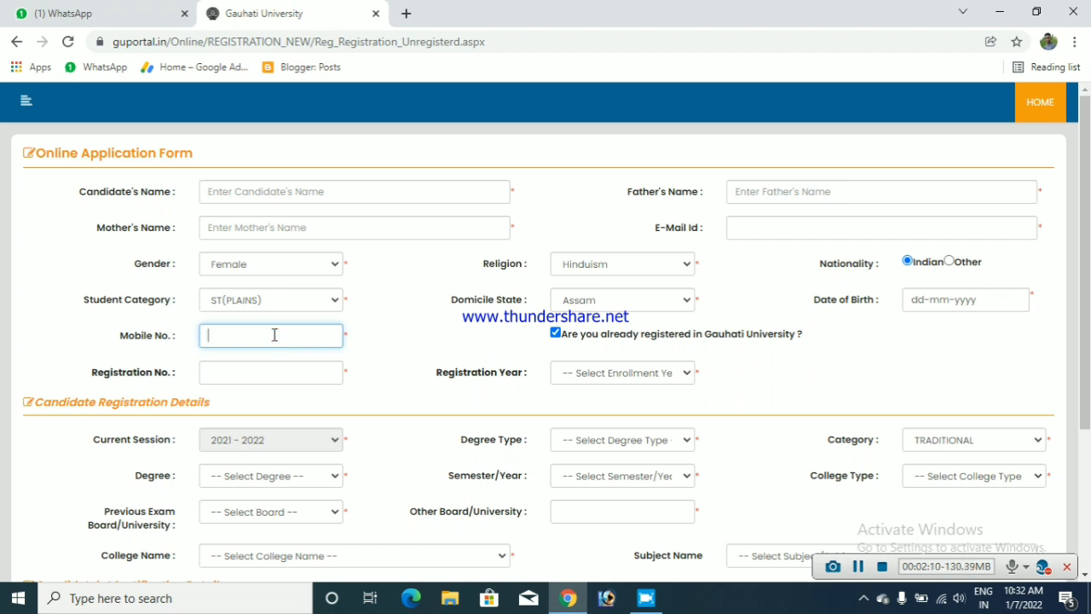
pyautogui.write('111')
pyautogui.press('Tab')
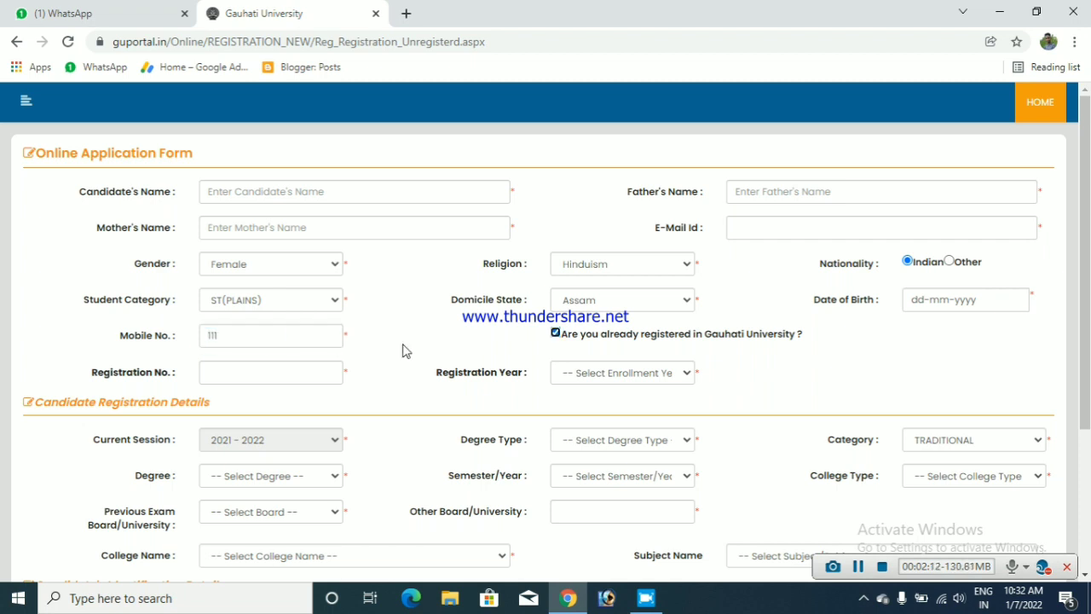
# Toggle the already-registered option to inspect the Registration No. and Registration Year fields, leaving it unticked.
pyautogui.click(591, 338)
pyautogui.click(554, 333)
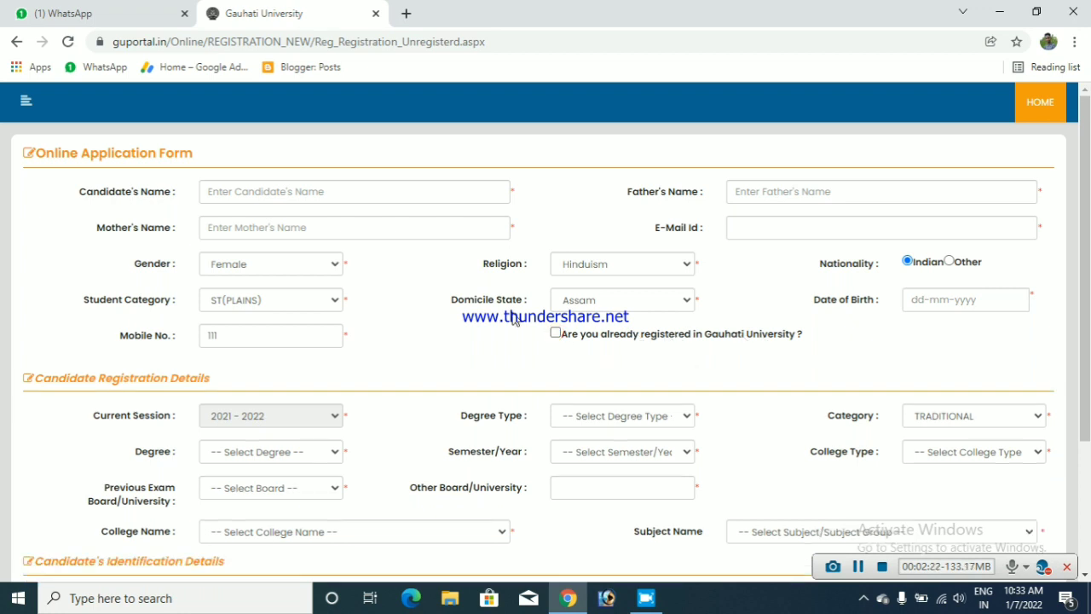
pyautogui.click(555, 333)
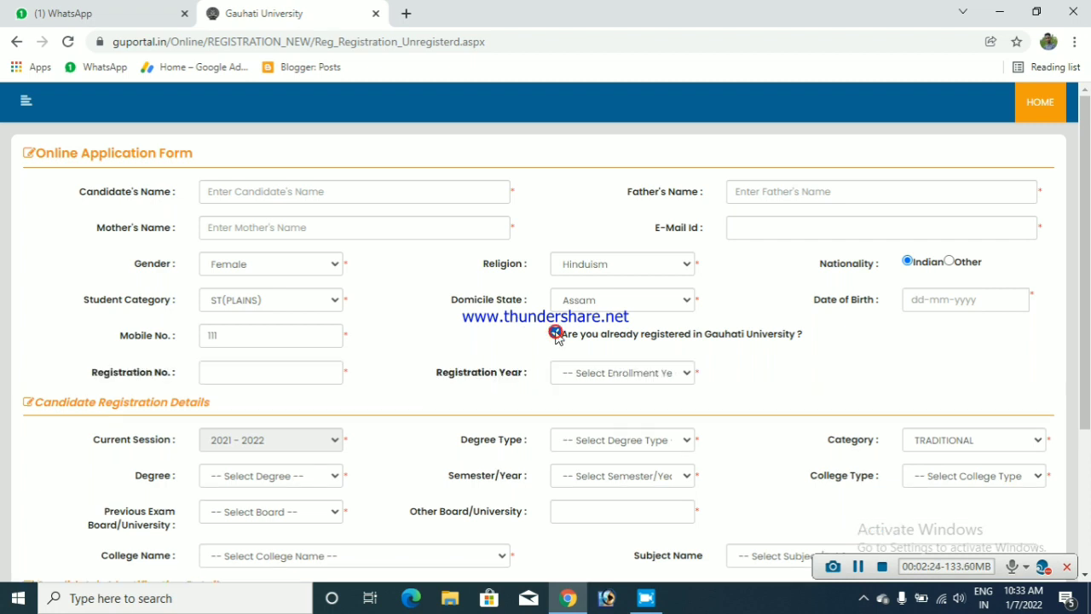
pyautogui.click(208, 372)
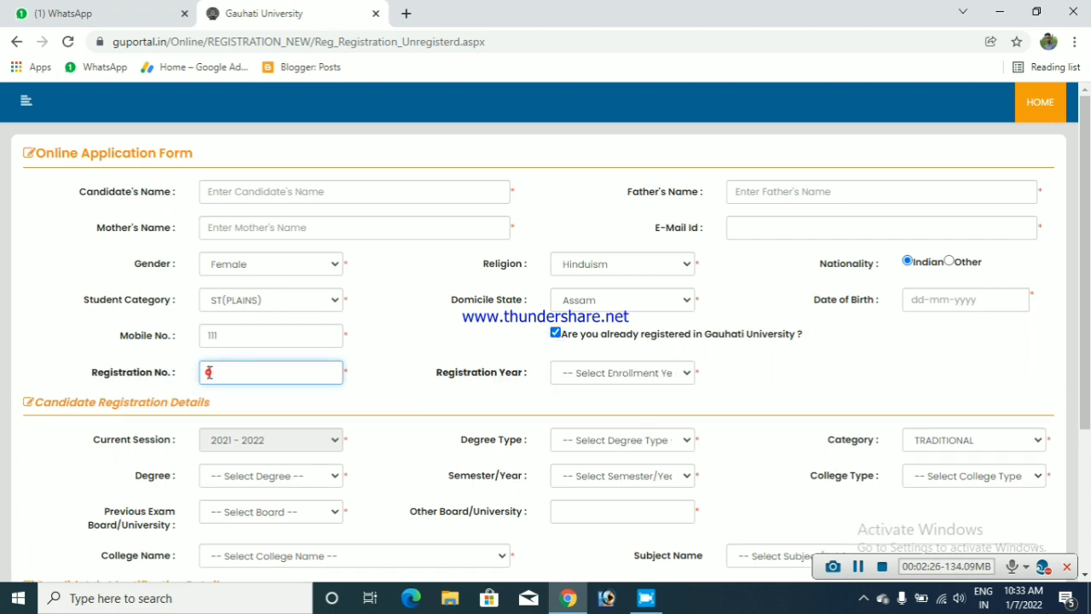
pyautogui.click(626, 381)
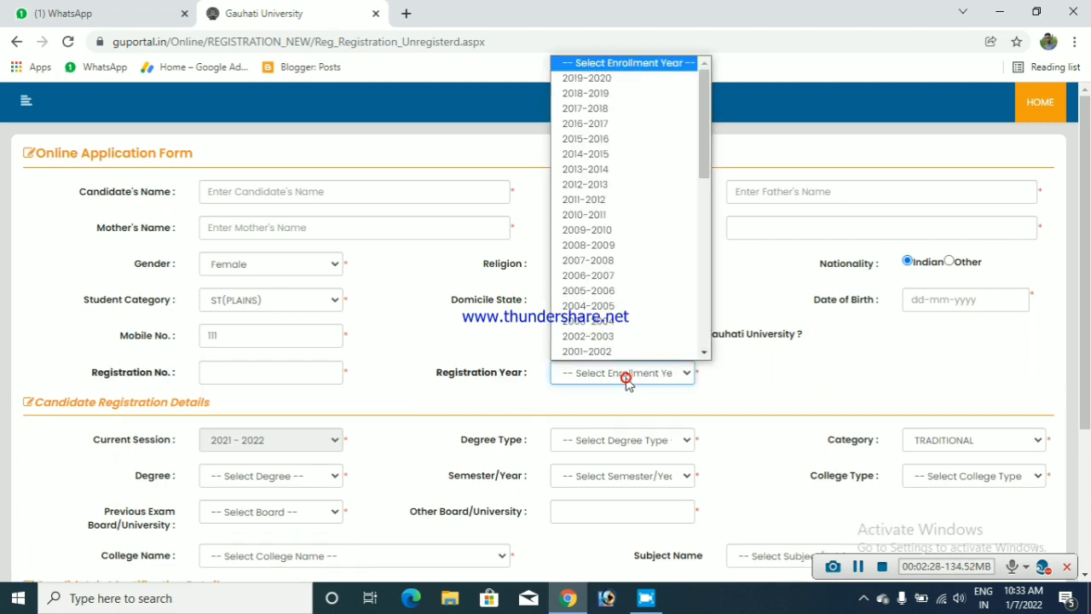
pyautogui.click(702, 381)
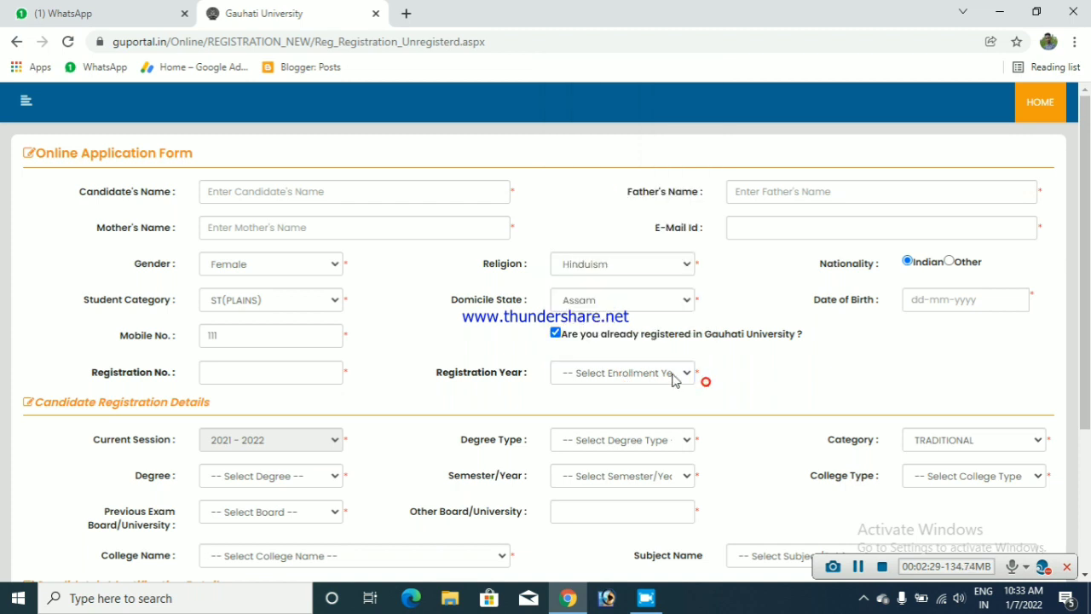
pyautogui.click(556, 333)
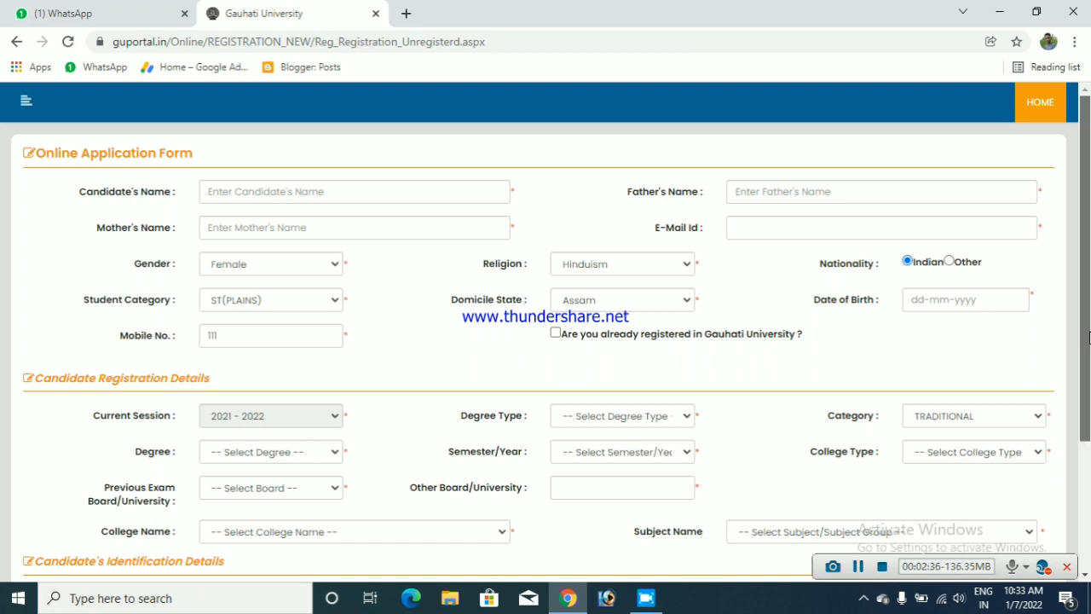
# Set the degree type to Under Graduate (UG) in the registration details and check the available category options.
pyautogui.scroll(-3, 1089, 337)
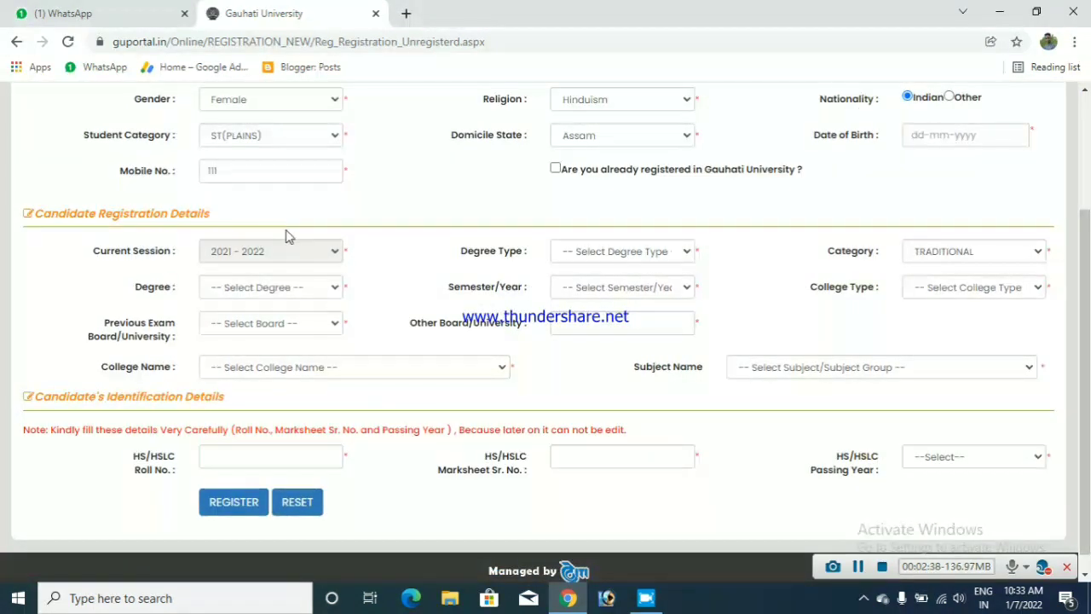
pyautogui.click(609, 263)
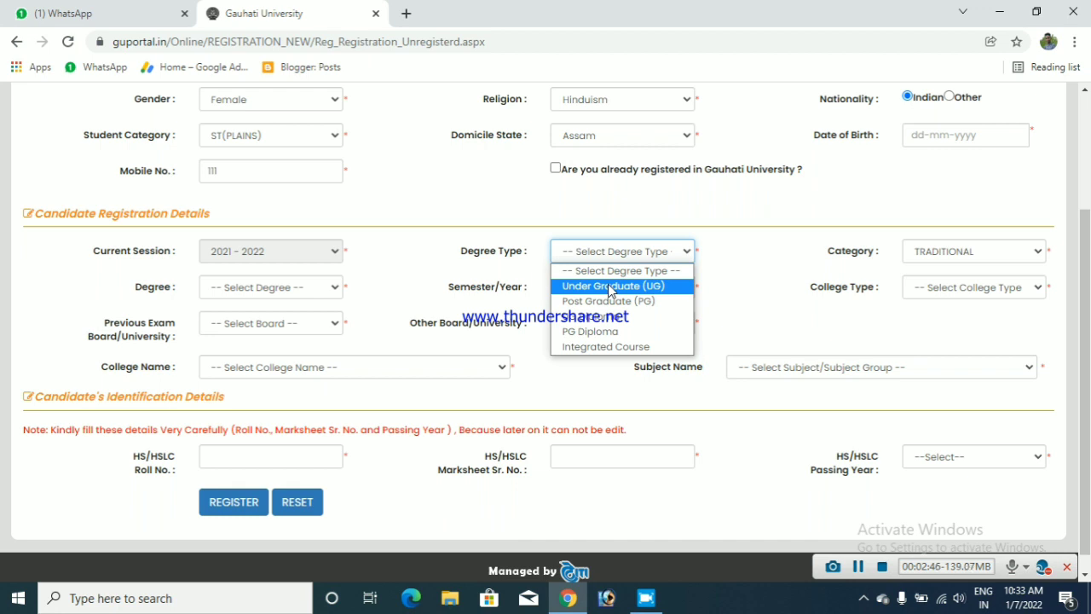
pyautogui.click(611, 288)
pyautogui.click(616, 251)
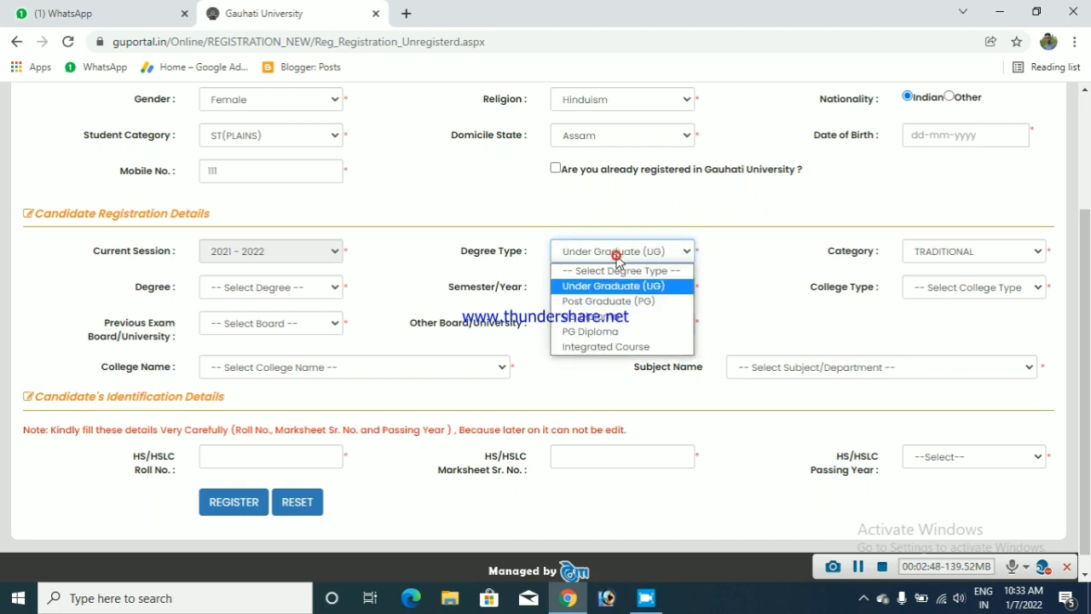
pyautogui.click(612, 305)
pyautogui.click(623, 251)
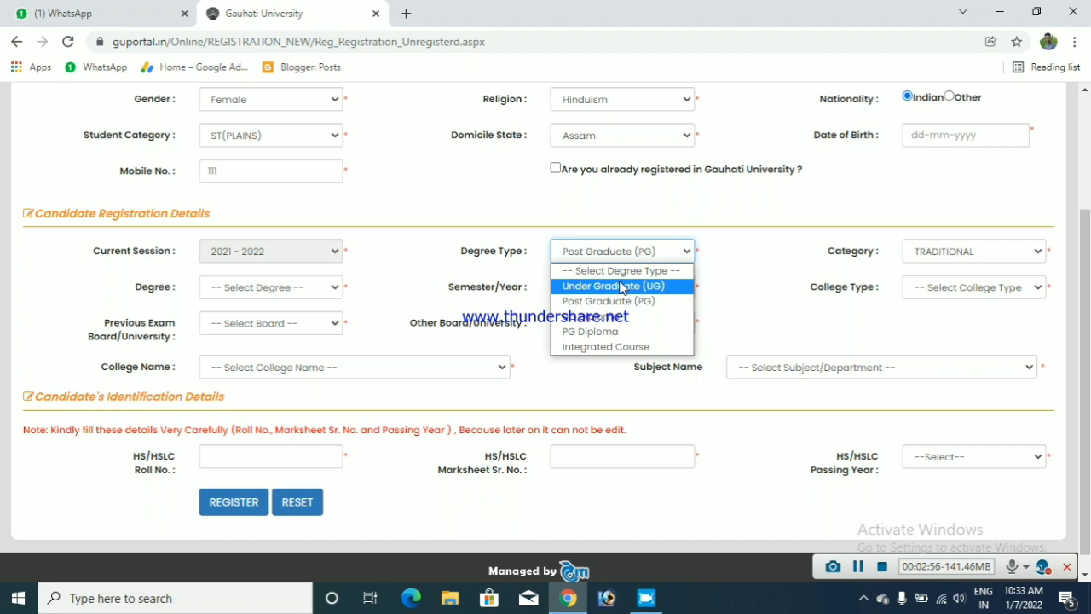
pyautogui.click(620, 288)
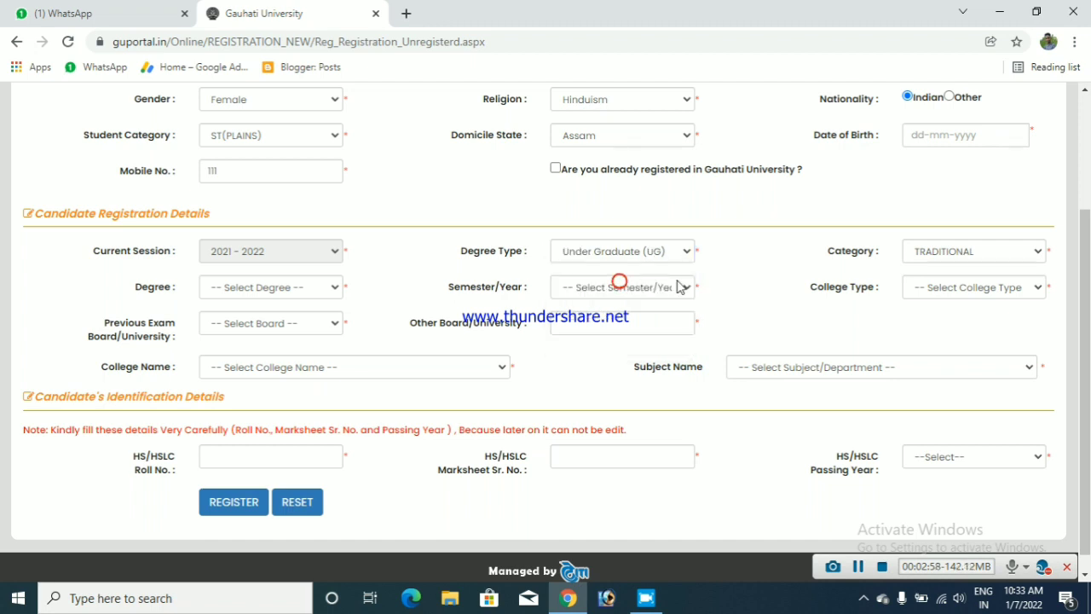
pyautogui.click(985, 260)
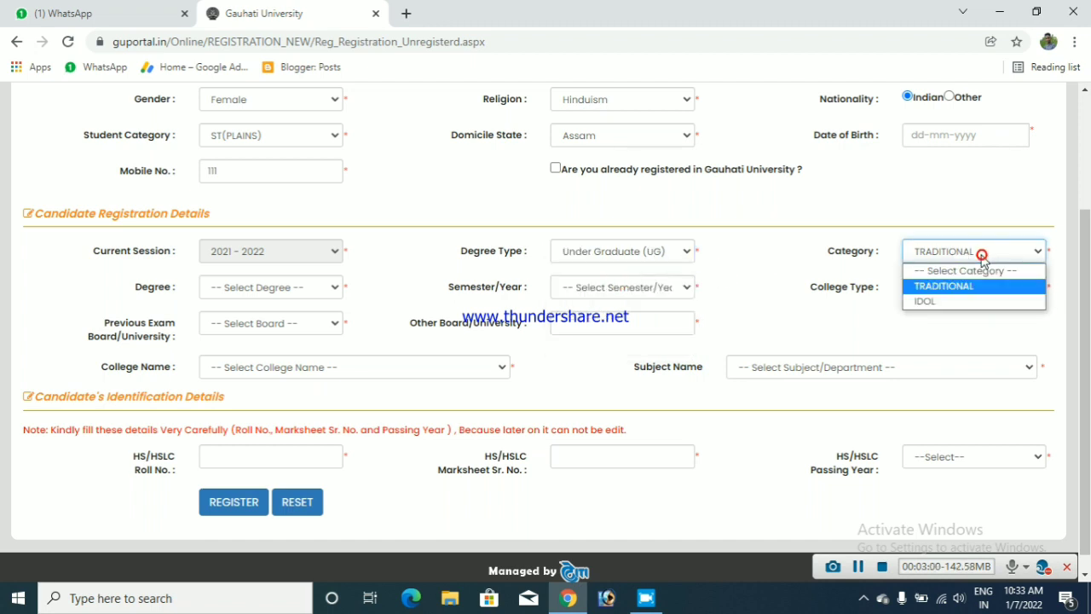
pyautogui.click(857, 272)
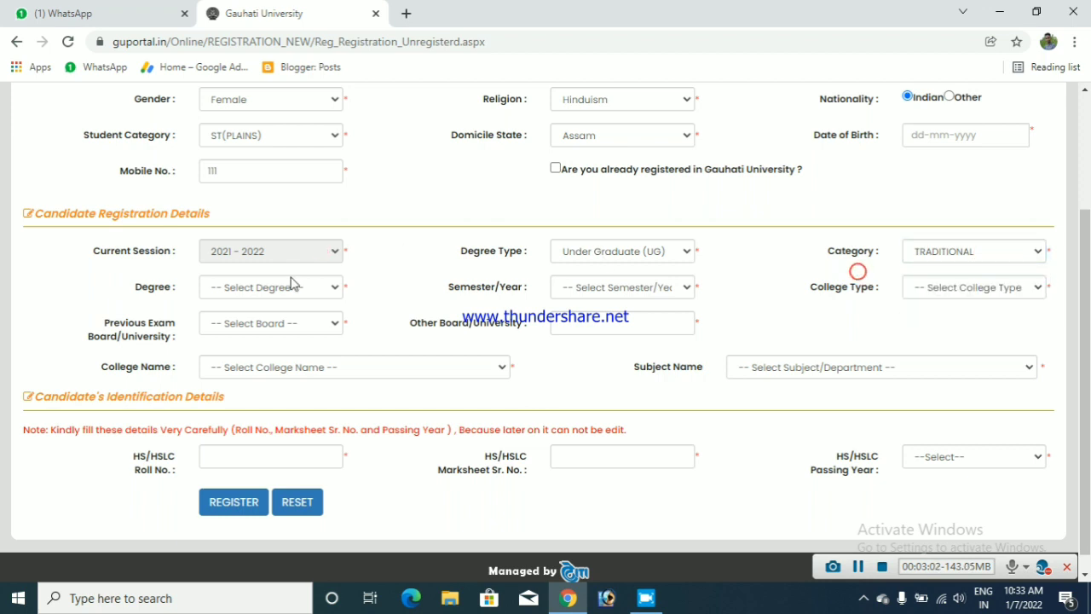
# Set the candidate's degree to B.Com (Hons) CBCS with its Ist semester in the registration details.
pyautogui.click(284, 292)
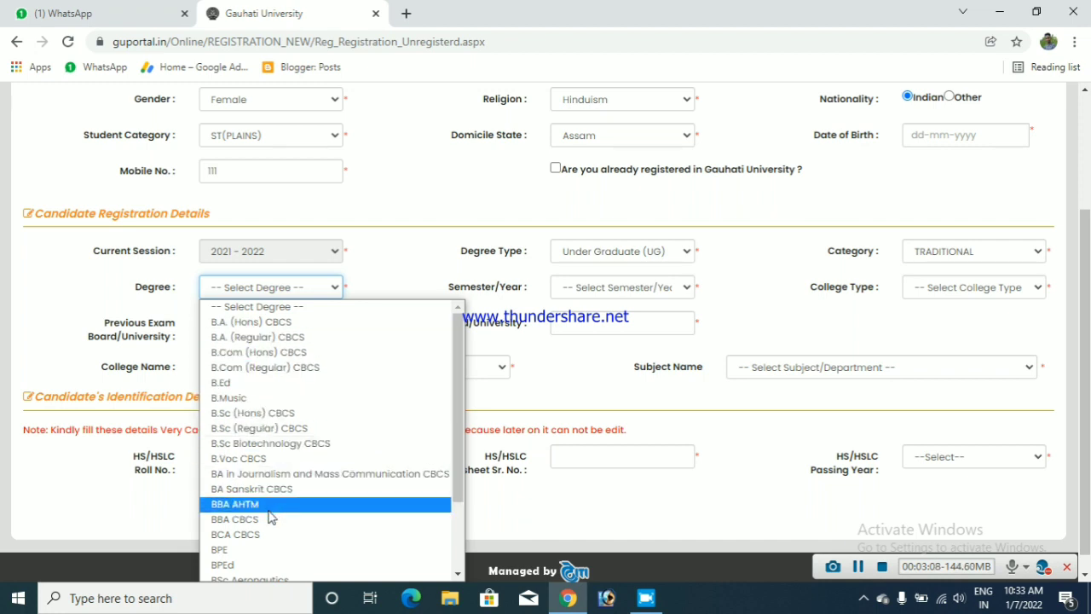
pyautogui.click(265, 361)
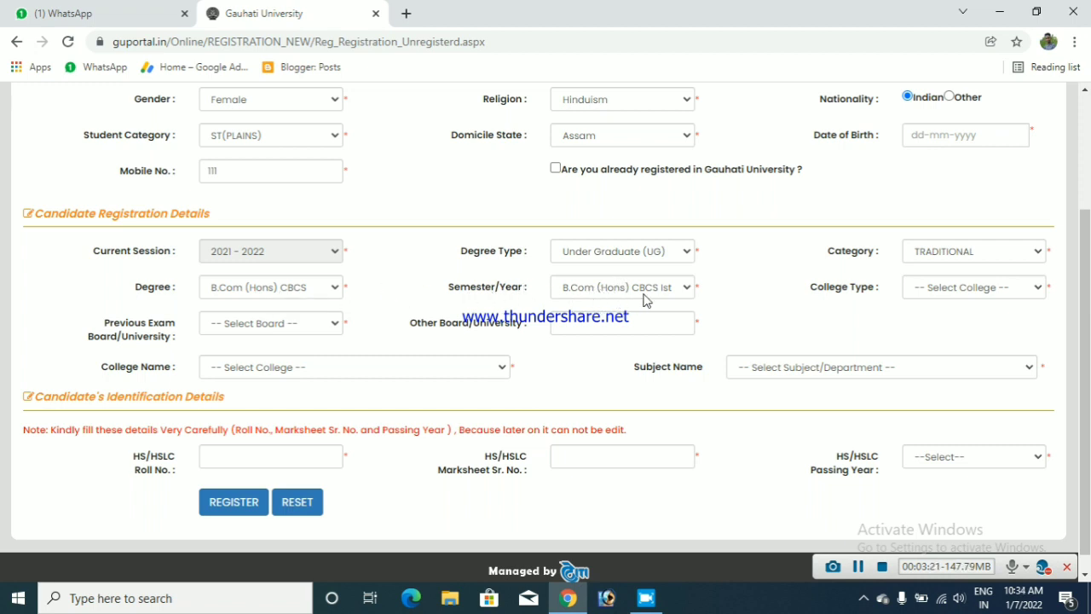
# Set the college type to AFFILIATED COLLEGE TO GU and the previous exam board to AHSEC.
pyautogui.click(960, 290)
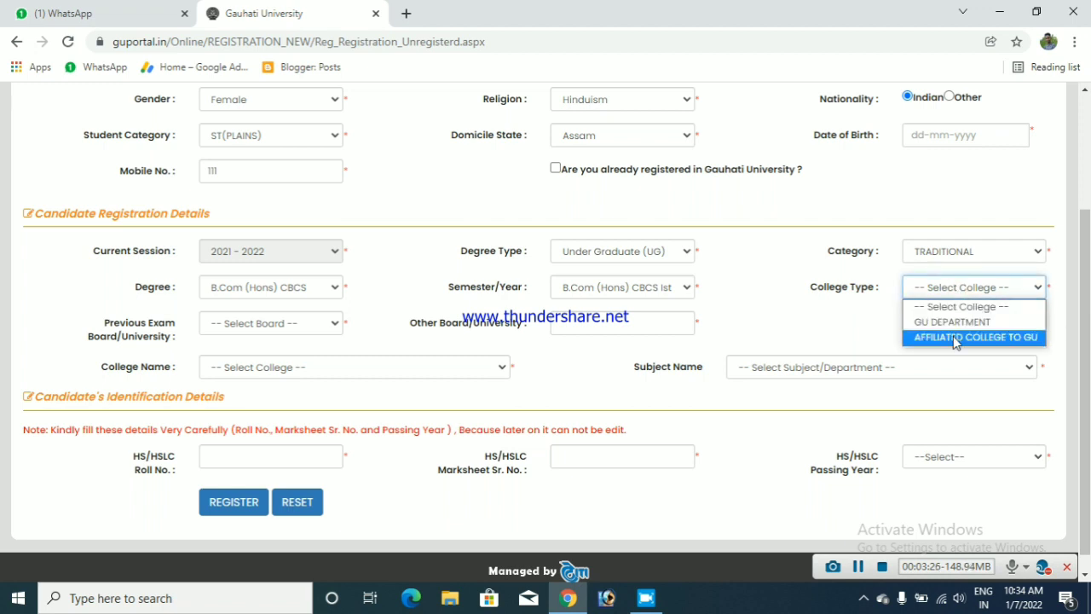
pyautogui.click(956, 340)
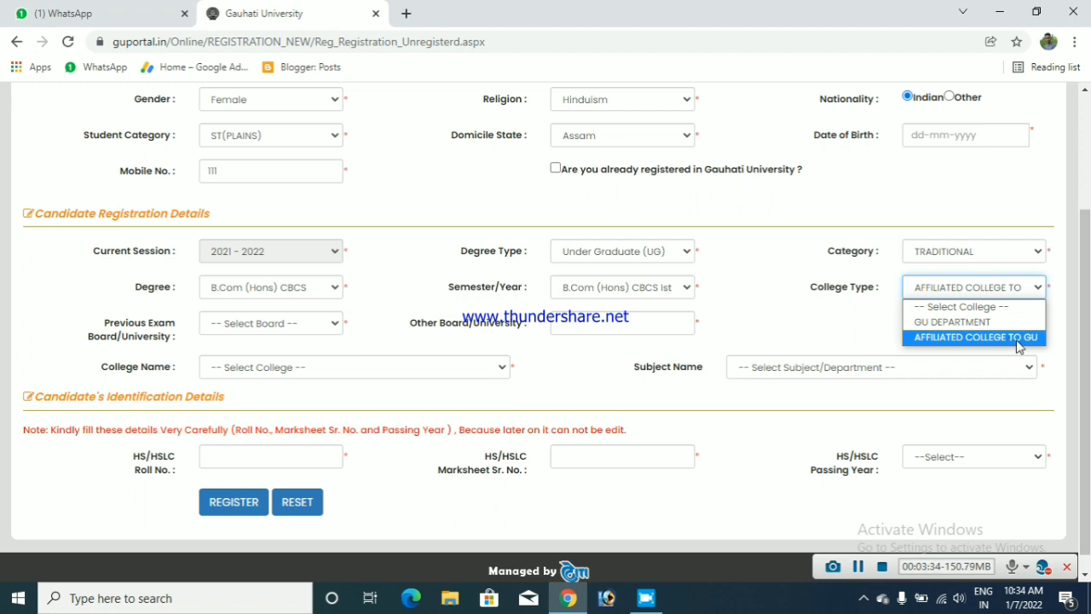
pyautogui.click(263, 329)
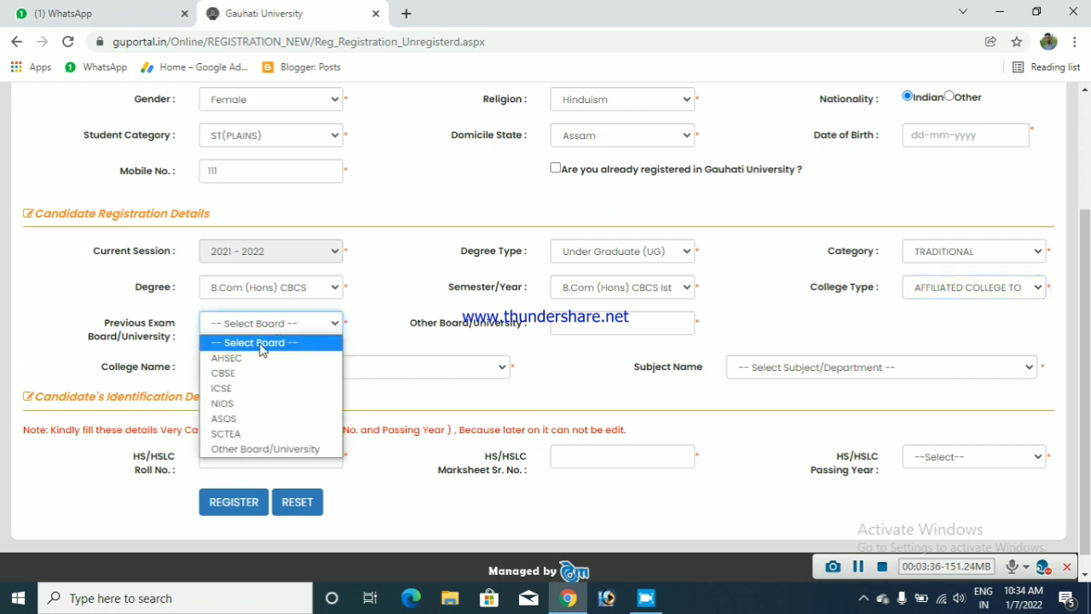
pyautogui.click(255, 357)
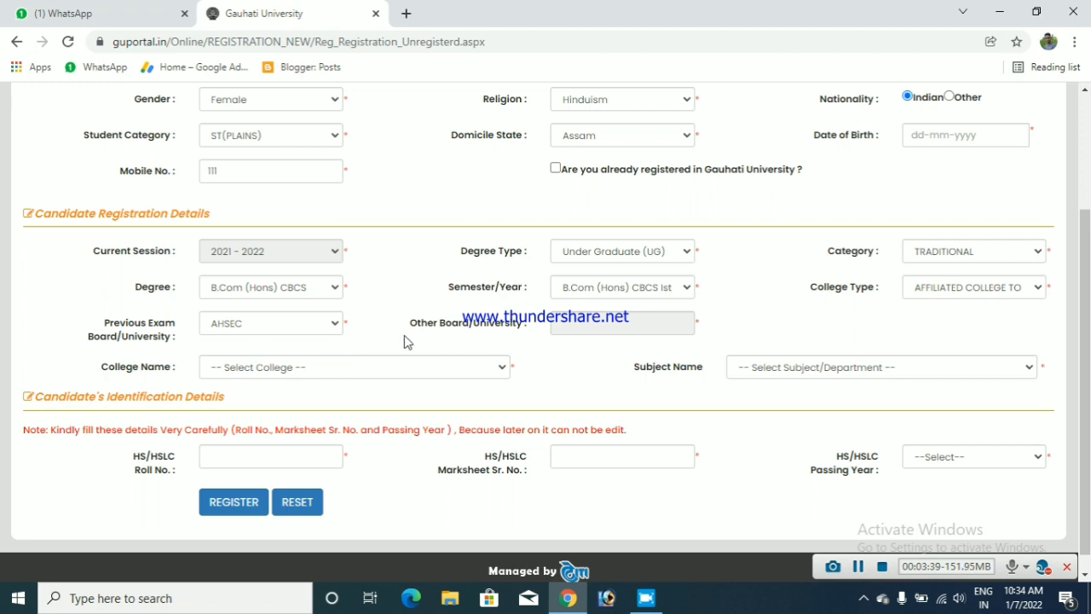
# Choose B.H. COLLEGE (118) as the college and COMMERCE as the subject in the registration details.
pyautogui.click(250, 367)
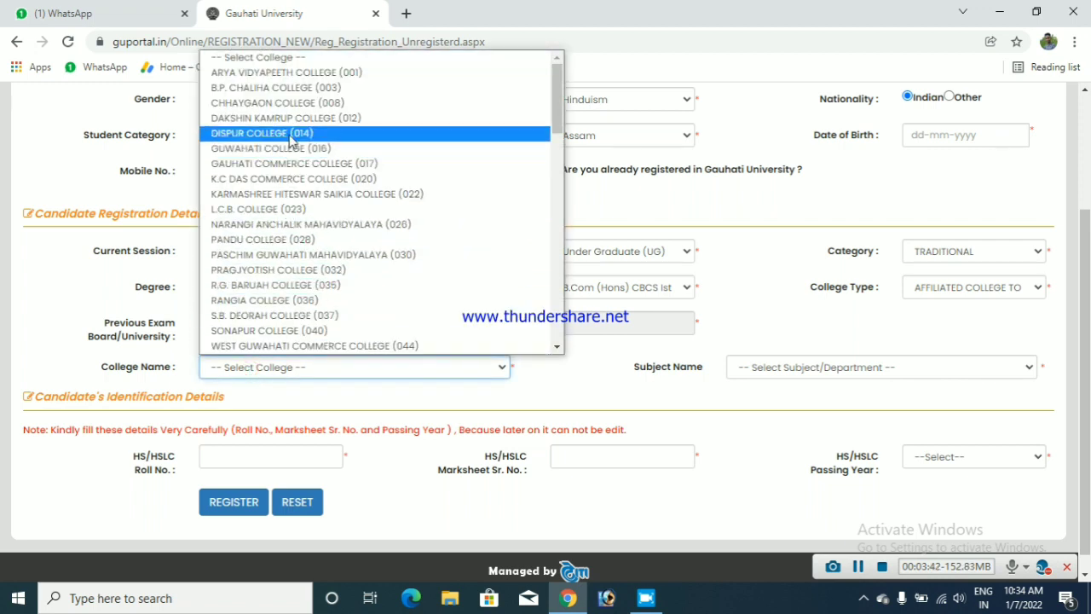
pyautogui.write('beb.m')
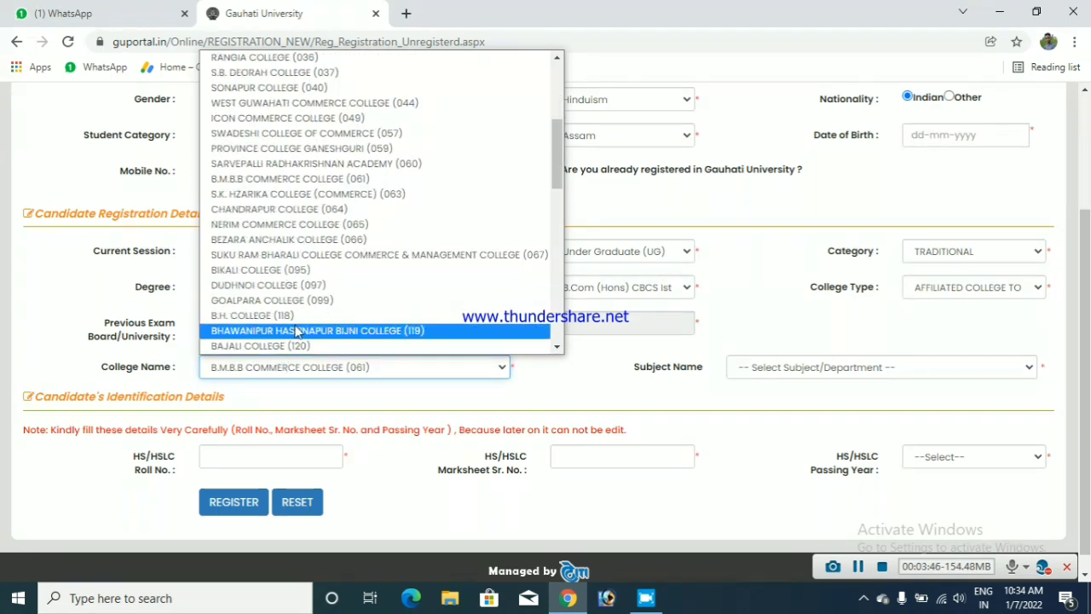
pyautogui.click(301, 318)
pyautogui.click(571, 357)
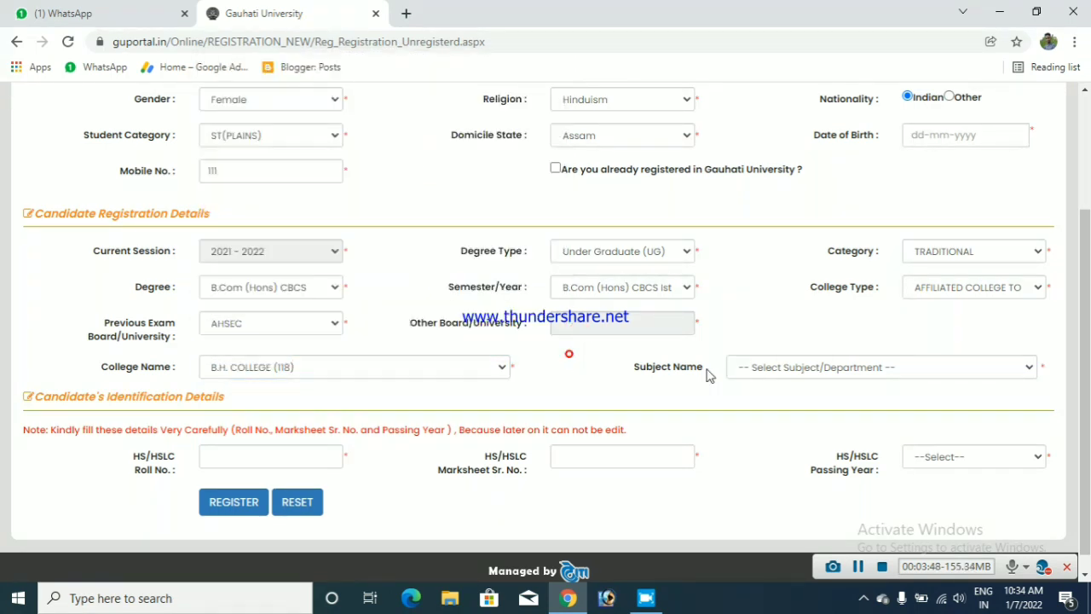
pyautogui.click(769, 376)
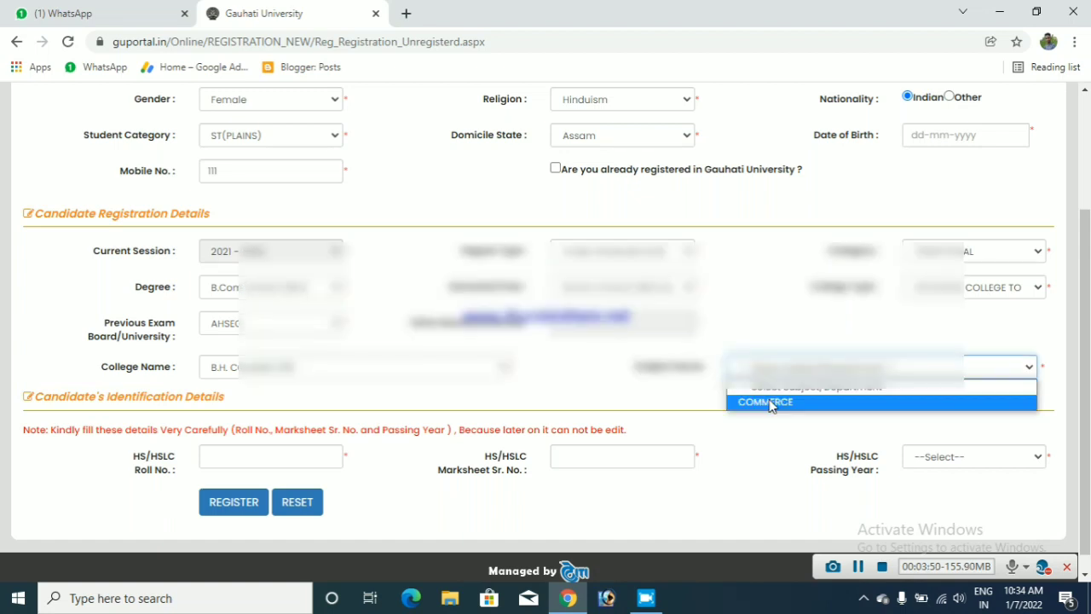
pyautogui.click(769, 402)
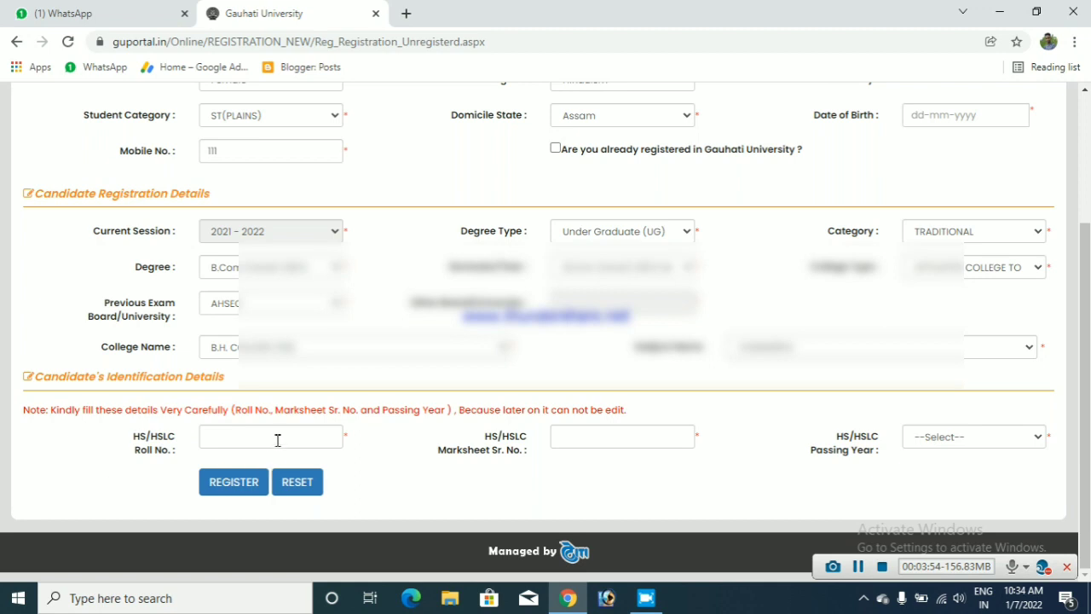
# Point out the HS/HSLC roll number and marksheet serial number fields and set the HS/HSLC passing year to 2021.
pyautogui.click(277, 440)
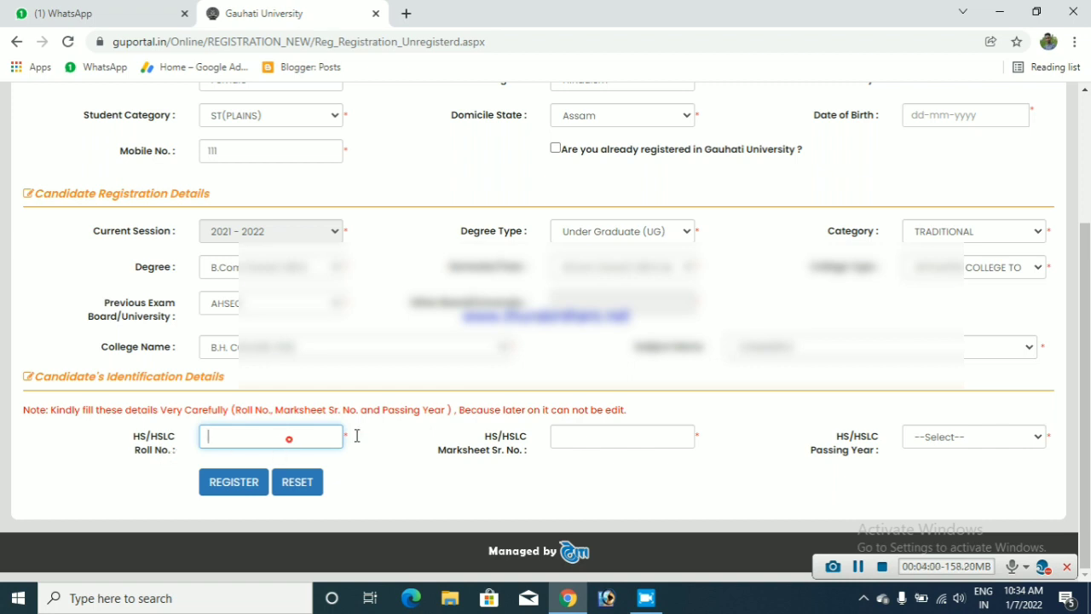
pyautogui.click(607, 435)
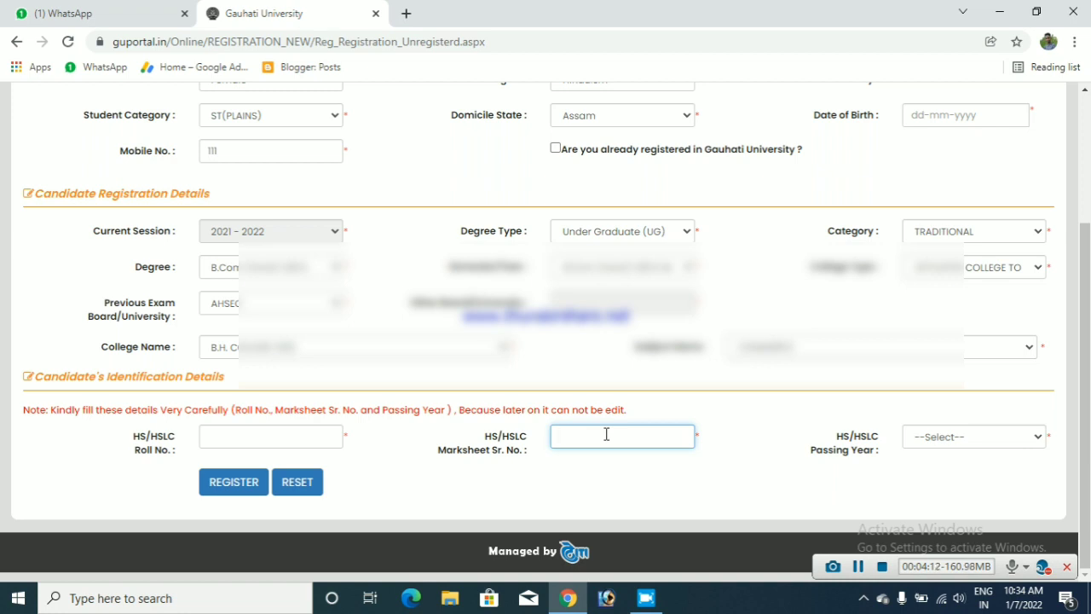
pyautogui.click(1010, 447)
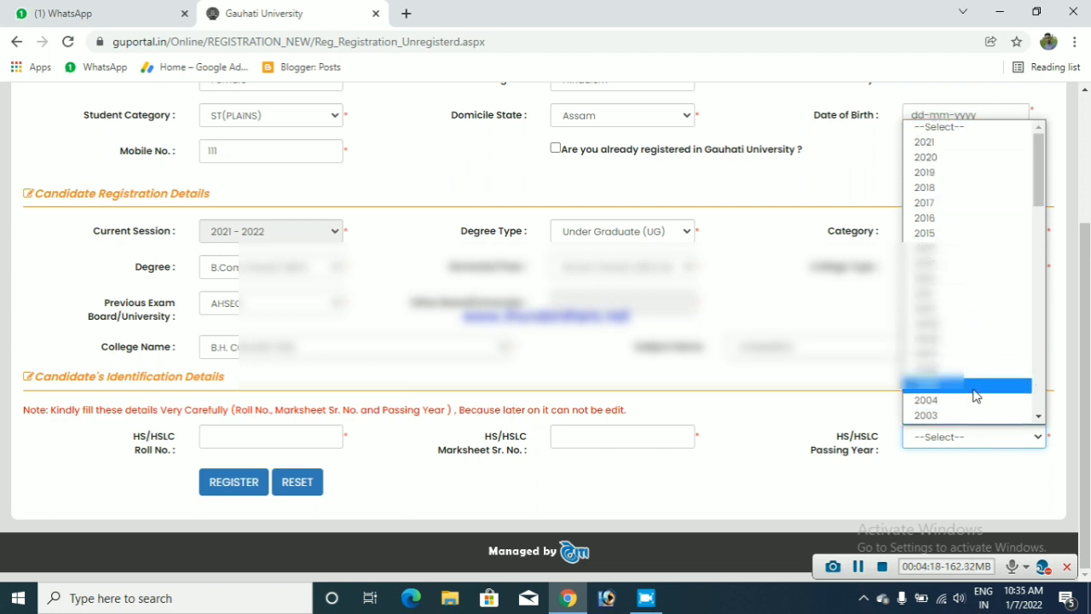
pyautogui.moveTo(1037, 198); pyautogui.dragTo(1035, 140)
pyautogui.click(962, 144)
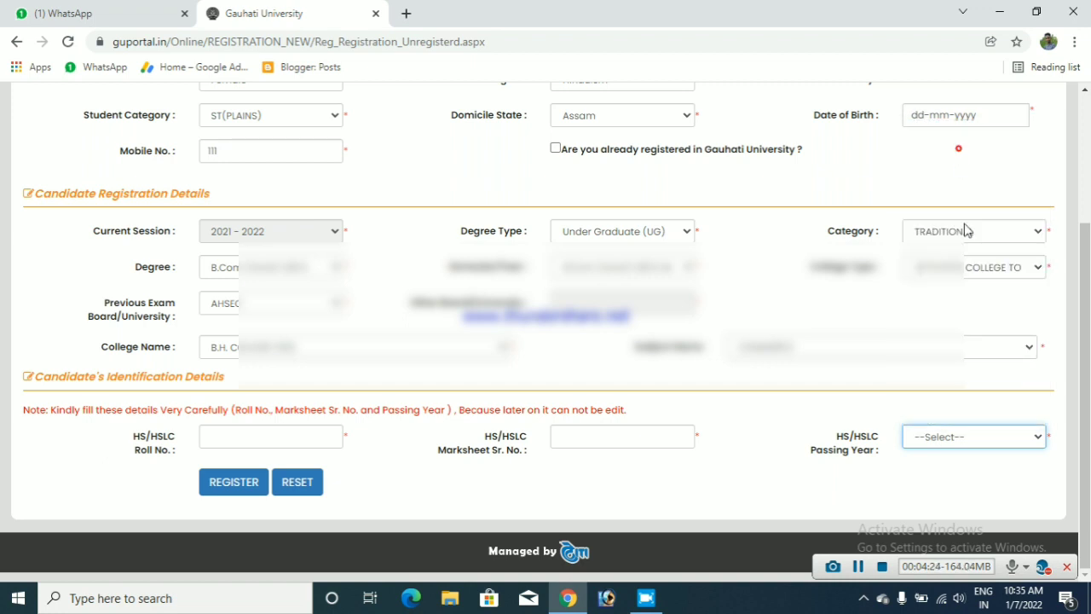
pyautogui.click(928, 467)
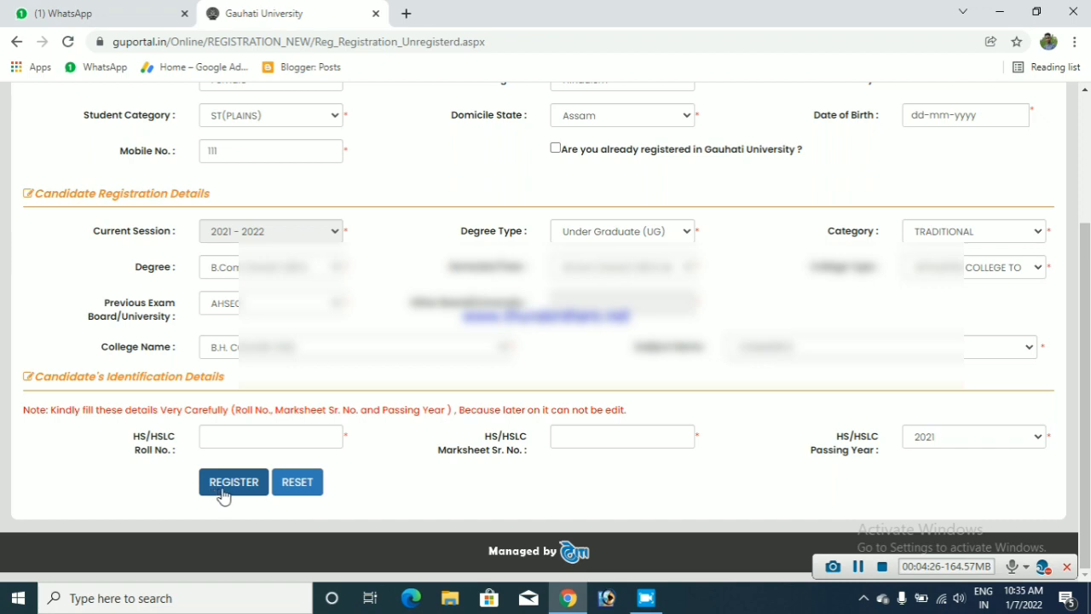
# Review the filled-in application form, register the candidate and confirm the submission.
pyautogui.scroll(4, 1083, 419)
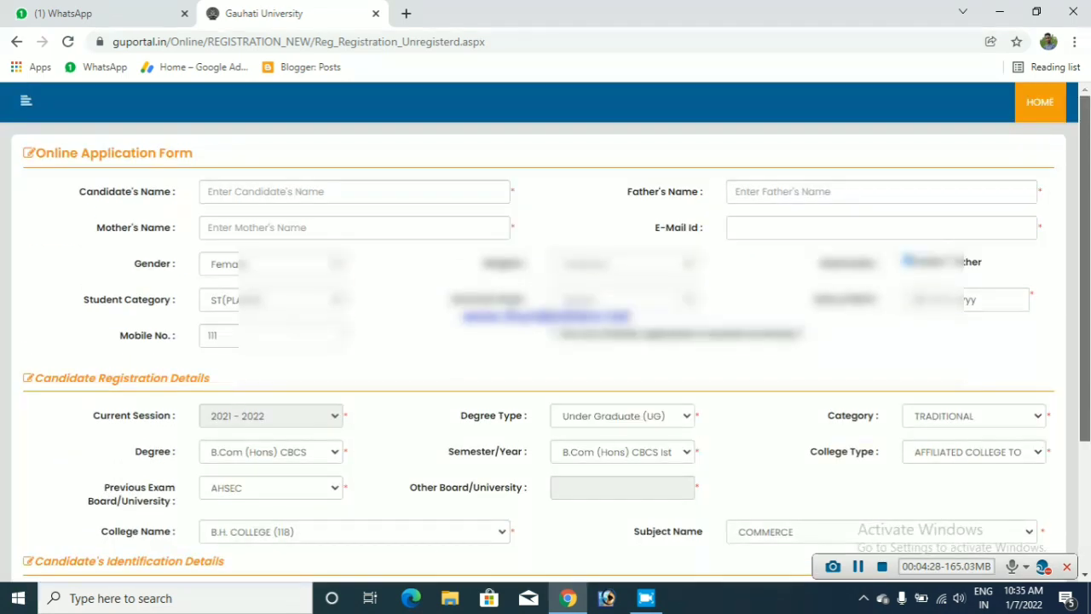
pyautogui.scroll(-4, 1084, 419)
pyautogui.scroll(2, 545, 341)
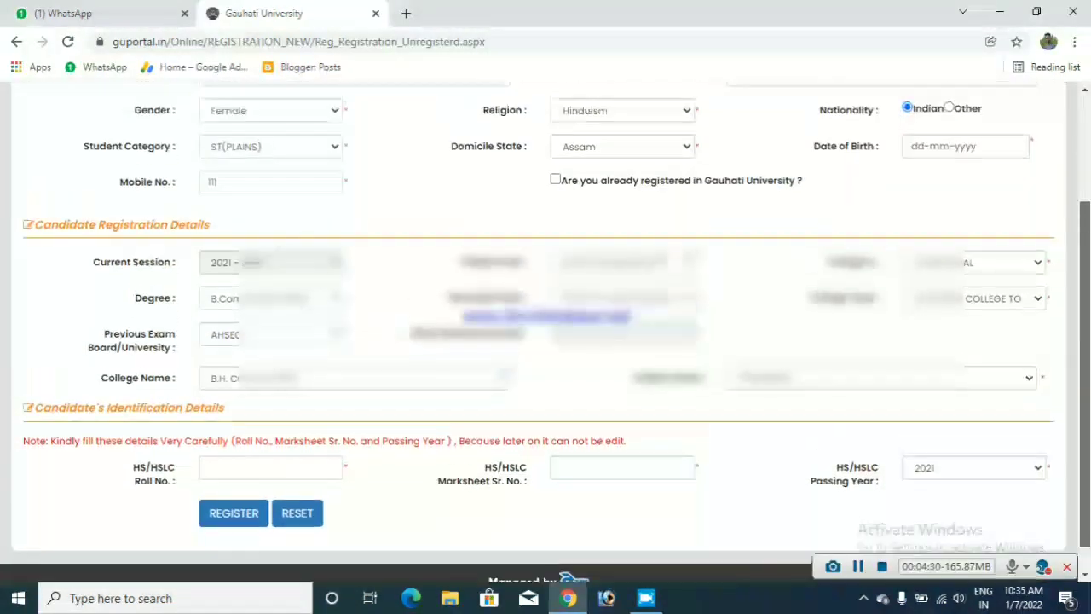
pyautogui.scroll(-1, 764, 447)
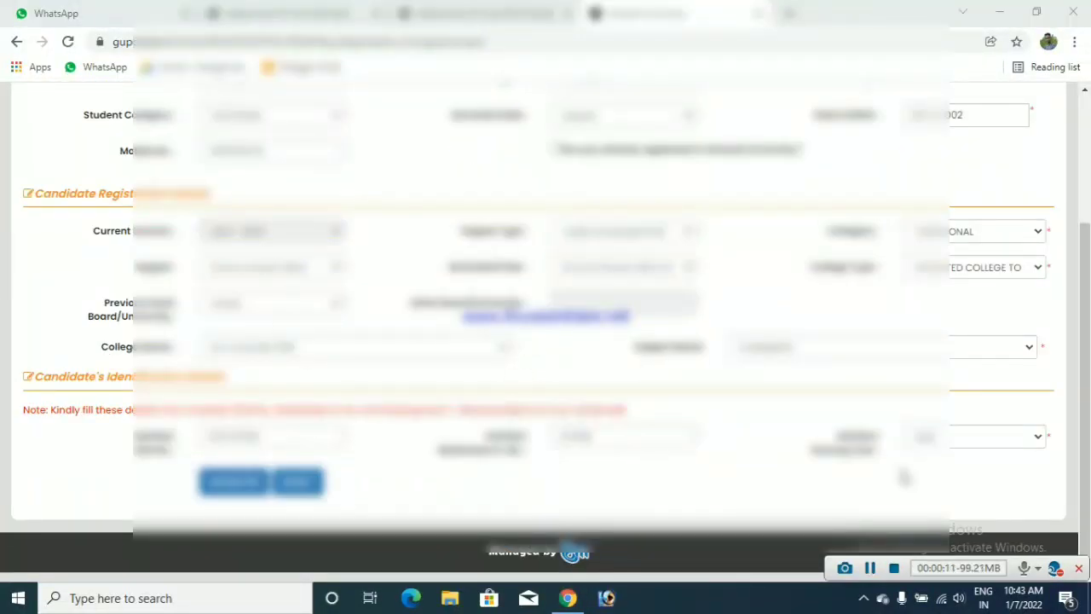
pyautogui.moveTo(1089, 395)
pyautogui.mouseDown()
pyautogui.moveTo(1088, 371)
pyautogui.moveTo(1088, 395)
pyautogui.mouseUp()
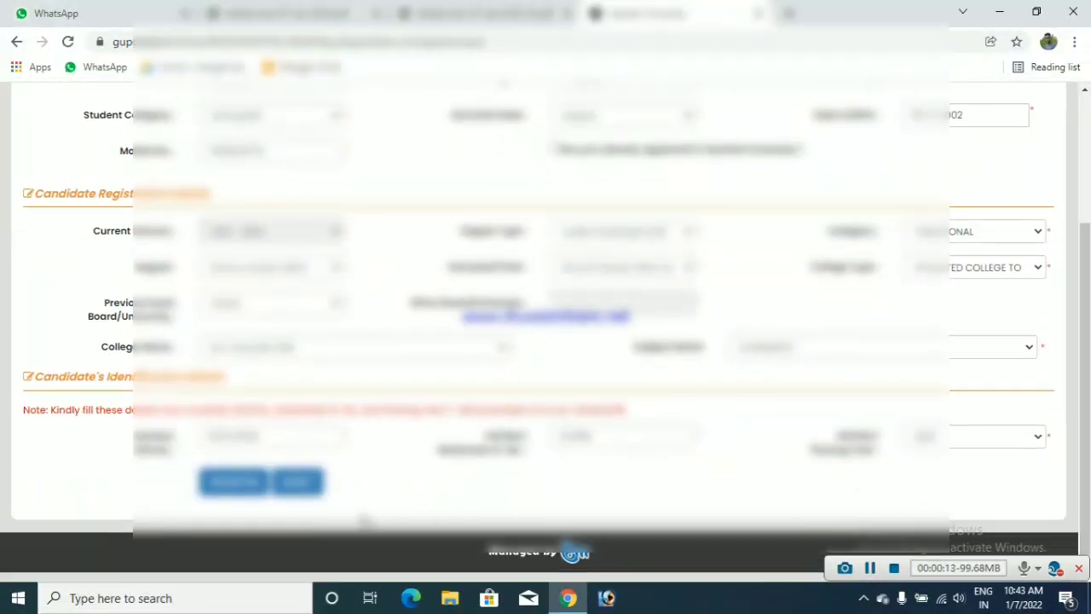
pyautogui.click(259, 482)
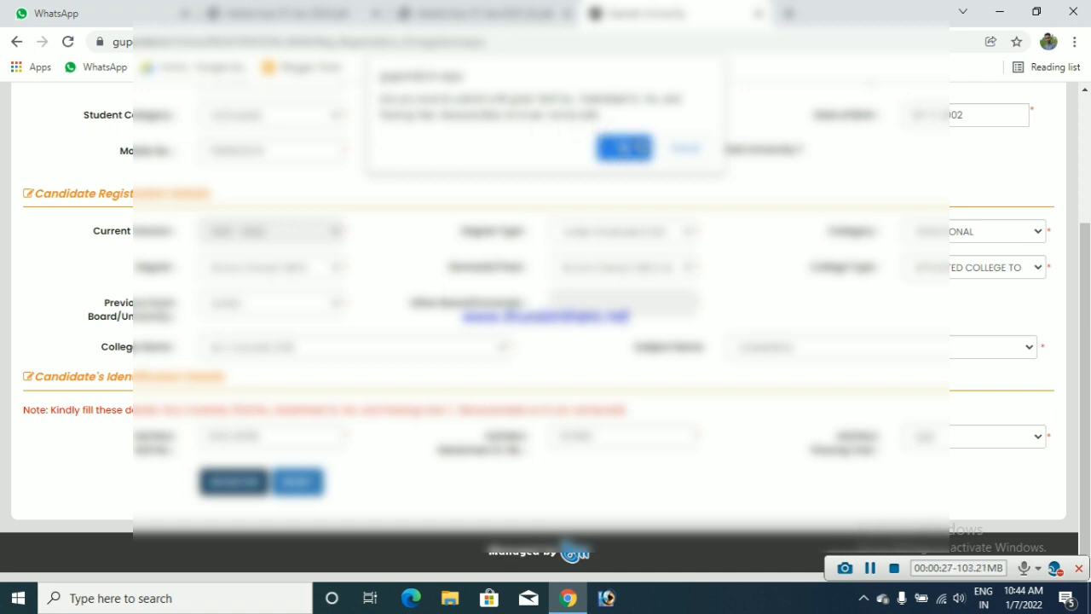
pyautogui.click(629, 152)
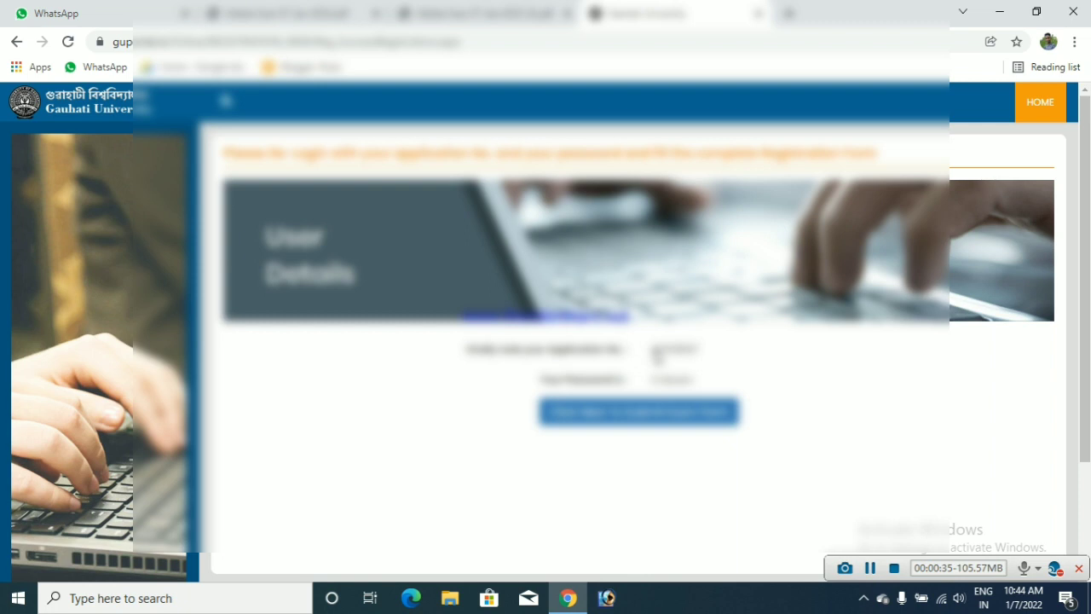
# Copy the issued application number from the user details page and continue to the student registration login.
pyautogui.doubleClick(655, 351)
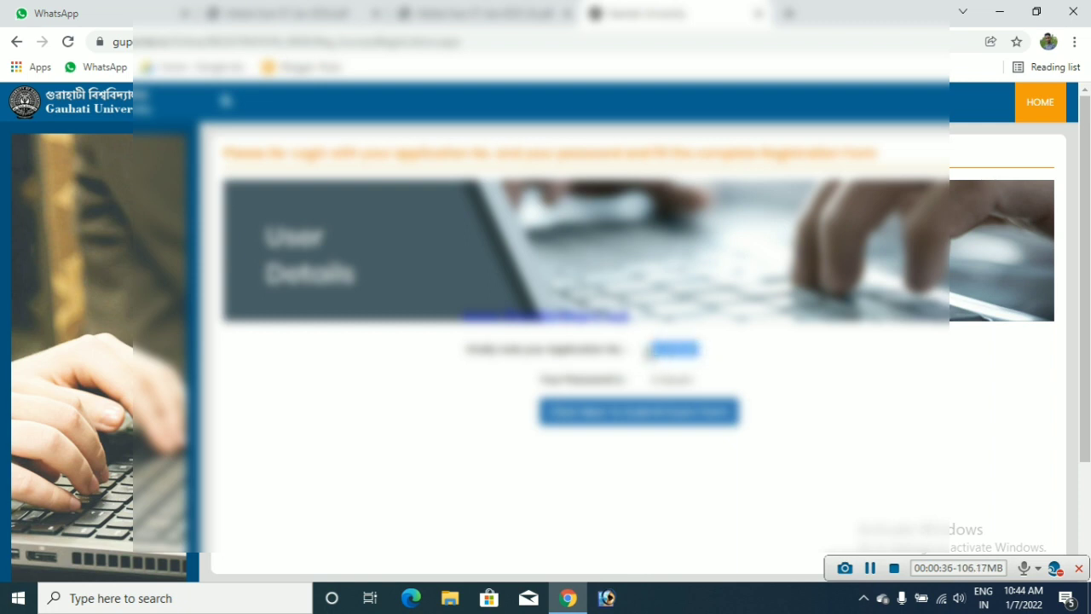
pyautogui.rightClick(650, 349)
pyautogui.click(673, 359)
pyautogui.click(731, 361)
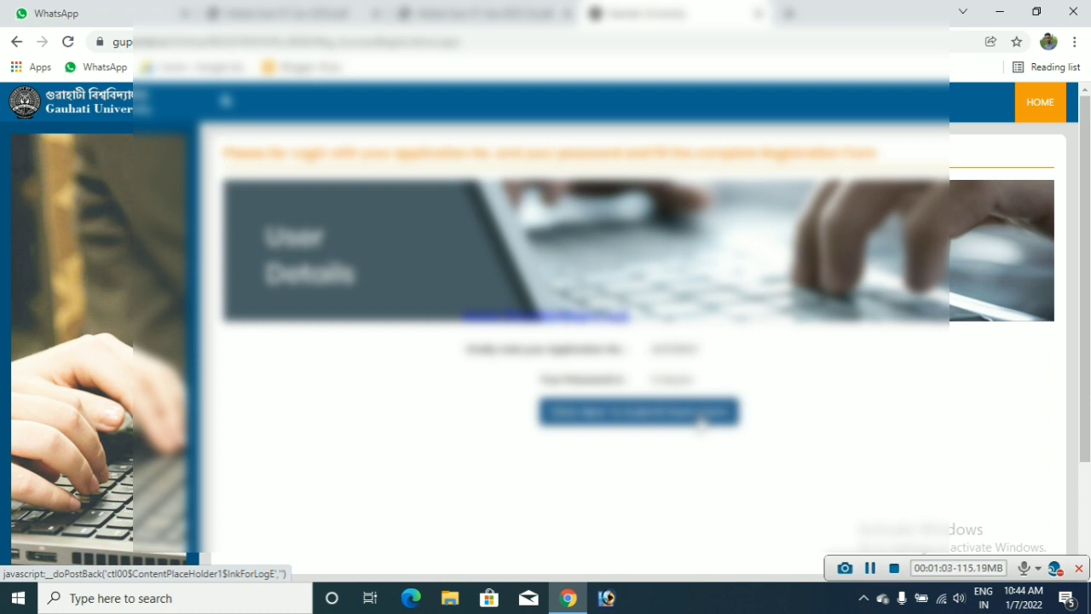
pyautogui.click(870, 569)
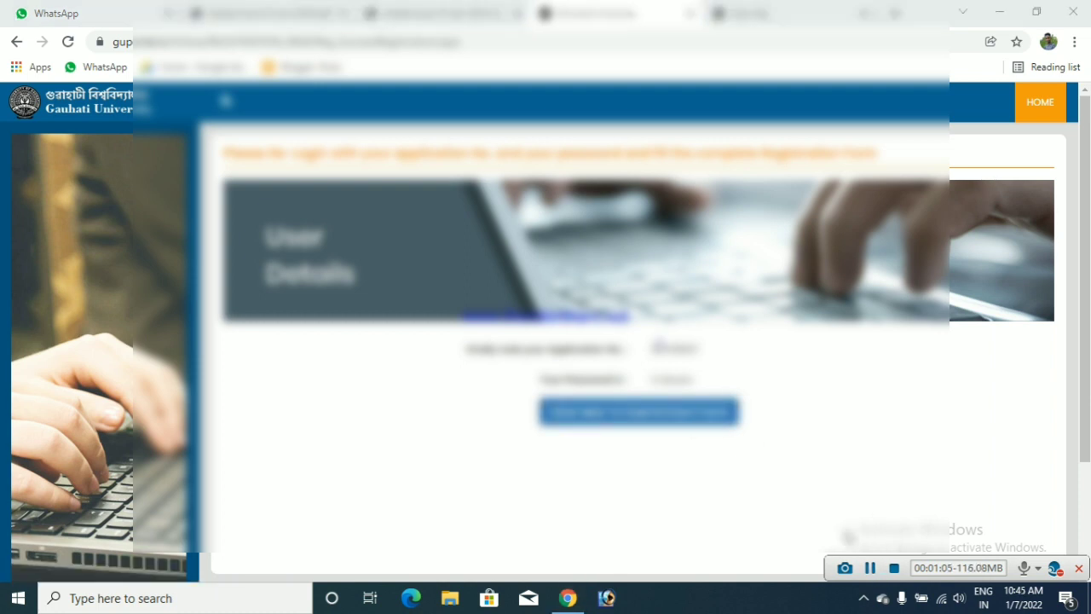
pyautogui.click(687, 412)
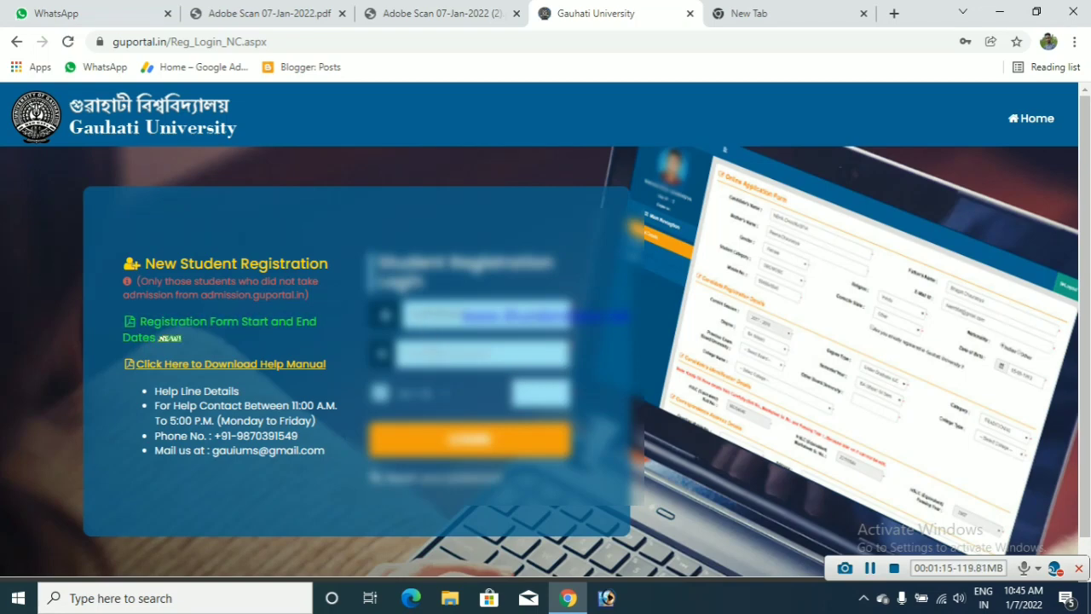
# Copy the login detail noted in the New Tab page and fill in the account password in the student registration login.
pyautogui.click(760, 12)
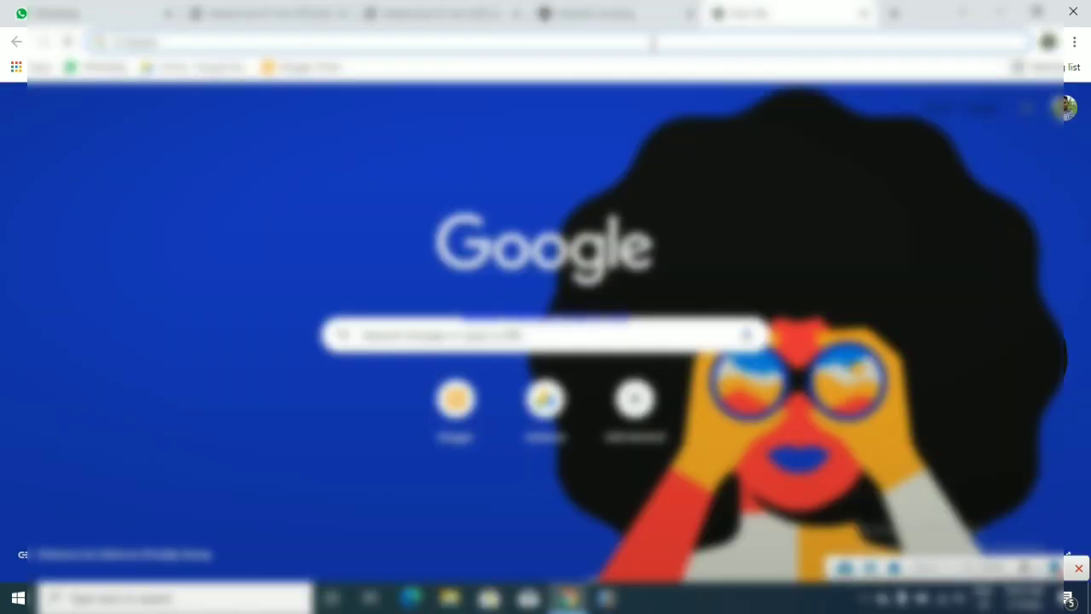
pyautogui.doubleClick(652, 42)
pyautogui.click(651, 16)
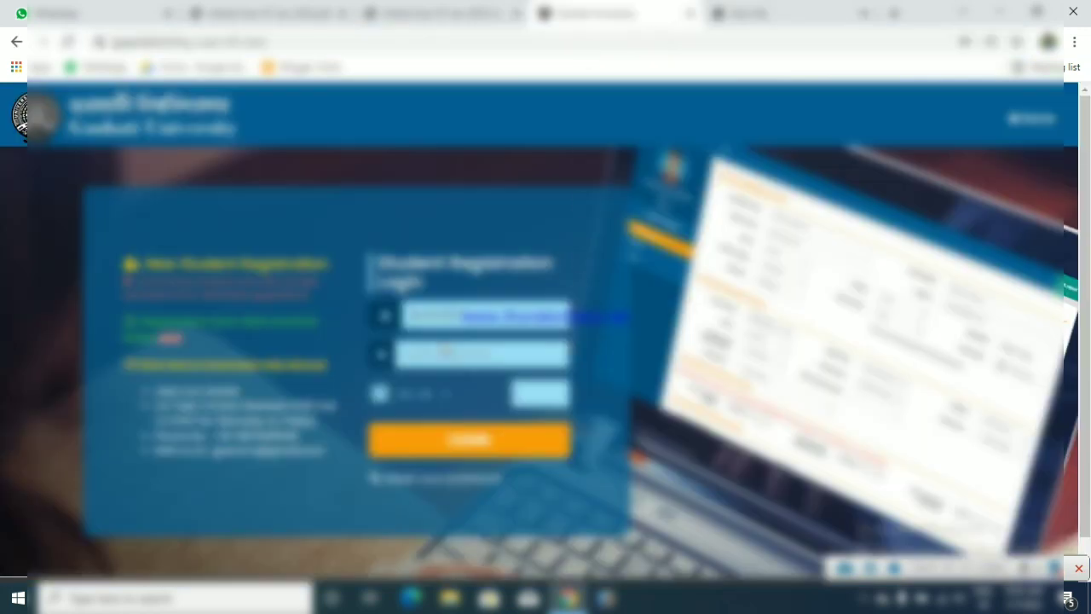
pyautogui.click(444, 351)
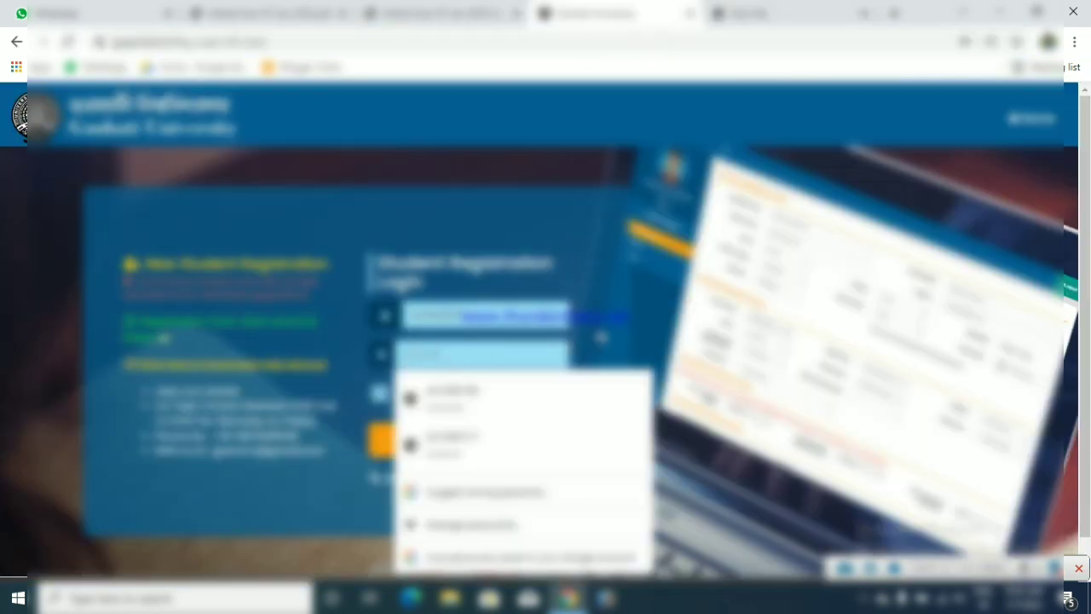
pyautogui.click(601, 335)
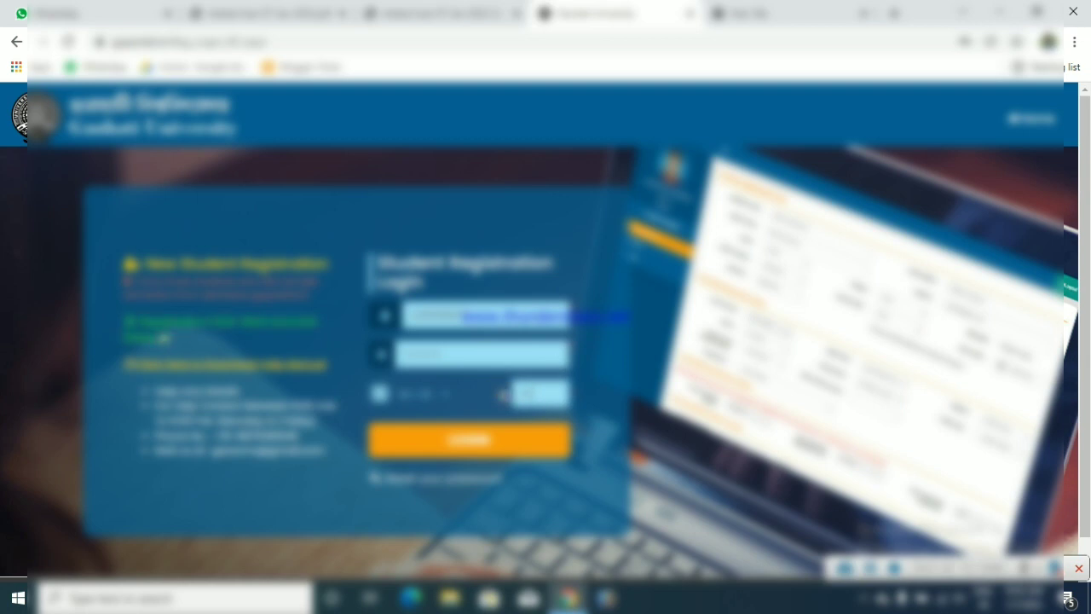
# Log in to the student registration account and save the password in the browser.
pyautogui.click(512, 448)
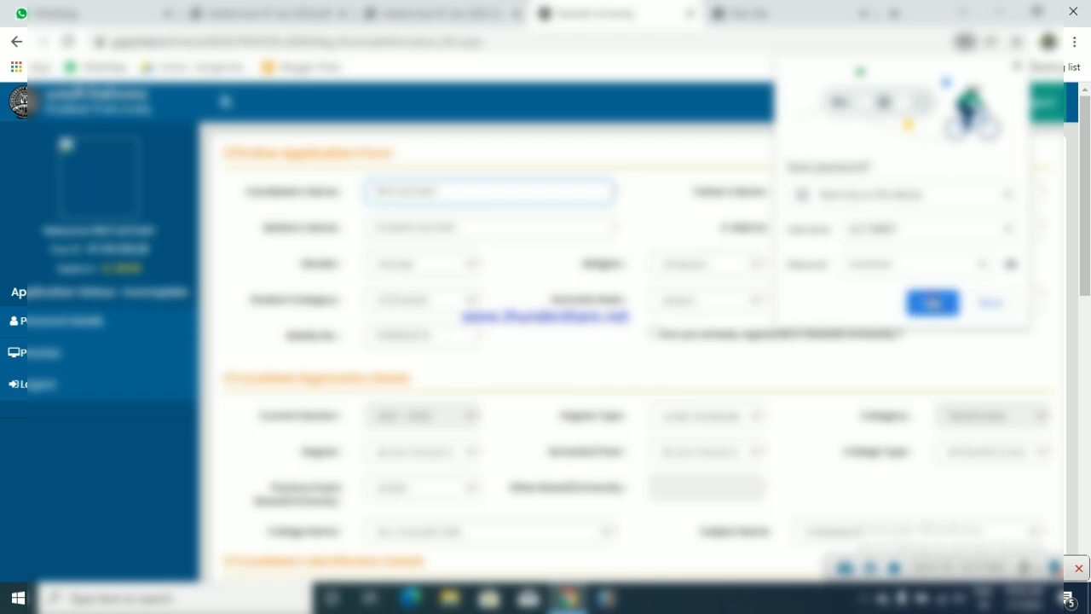
pyautogui.click(932, 303)
# Look through the online application form, from the candidate details and address sections to the photo and signature uploads.
pyautogui.moveTo(1085, 205); pyautogui.dragTo(1089, 344)
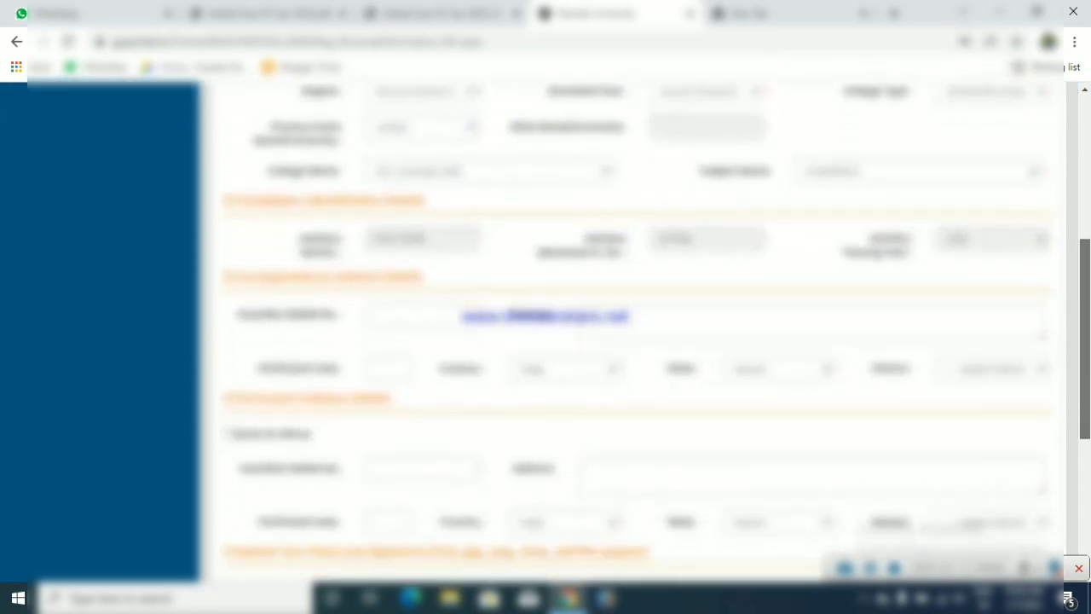
pyautogui.scroll(3, 546, 332)
pyautogui.scroll(1, 545, 333)
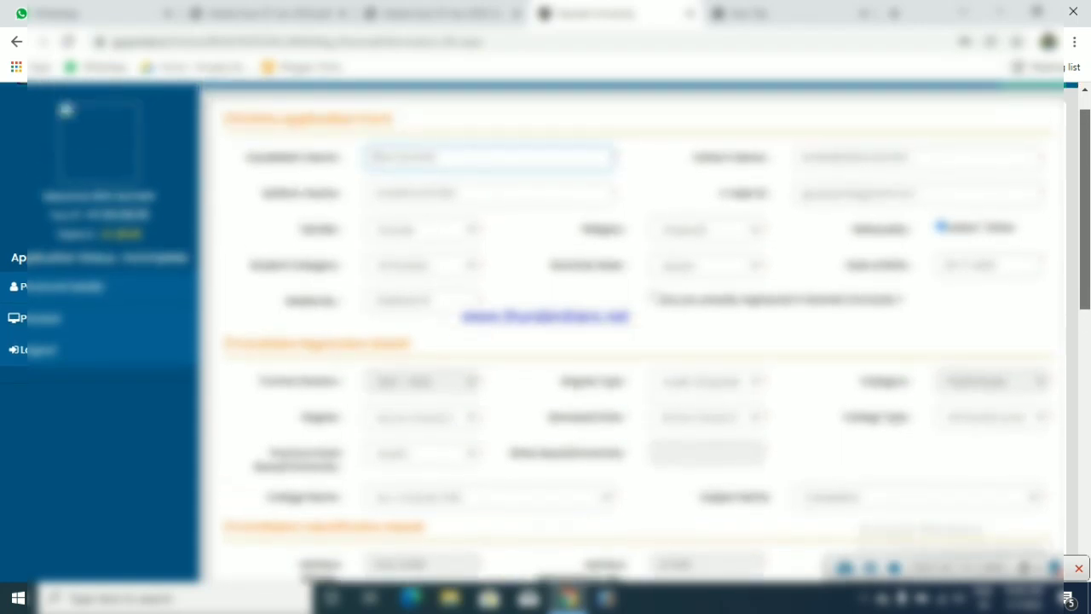
pyautogui.scroll(-1, 545, 333)
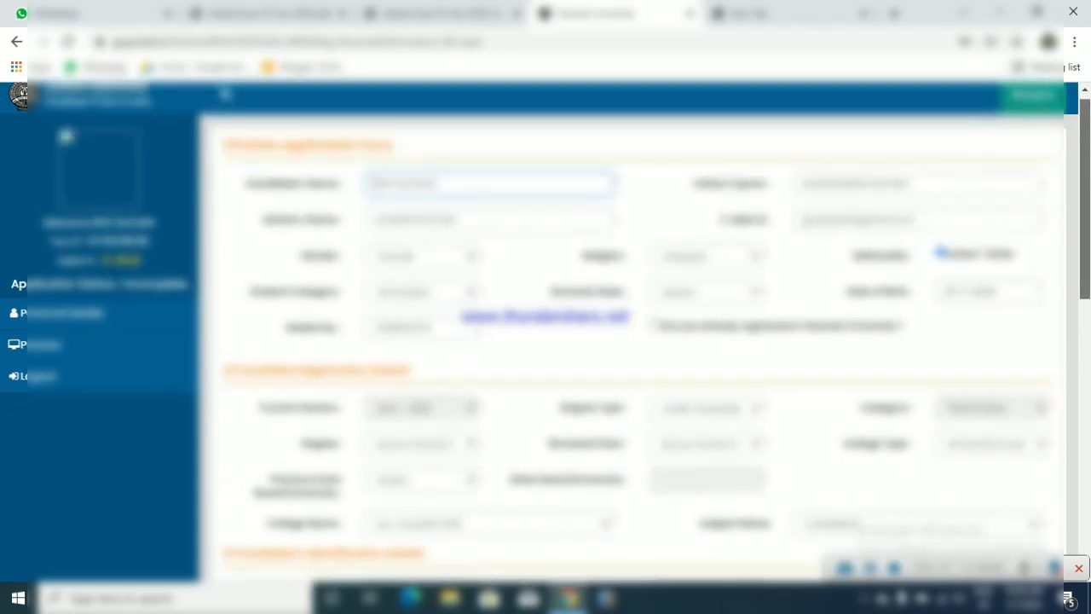
pyautogui.scroll(-4, 1087, 426)
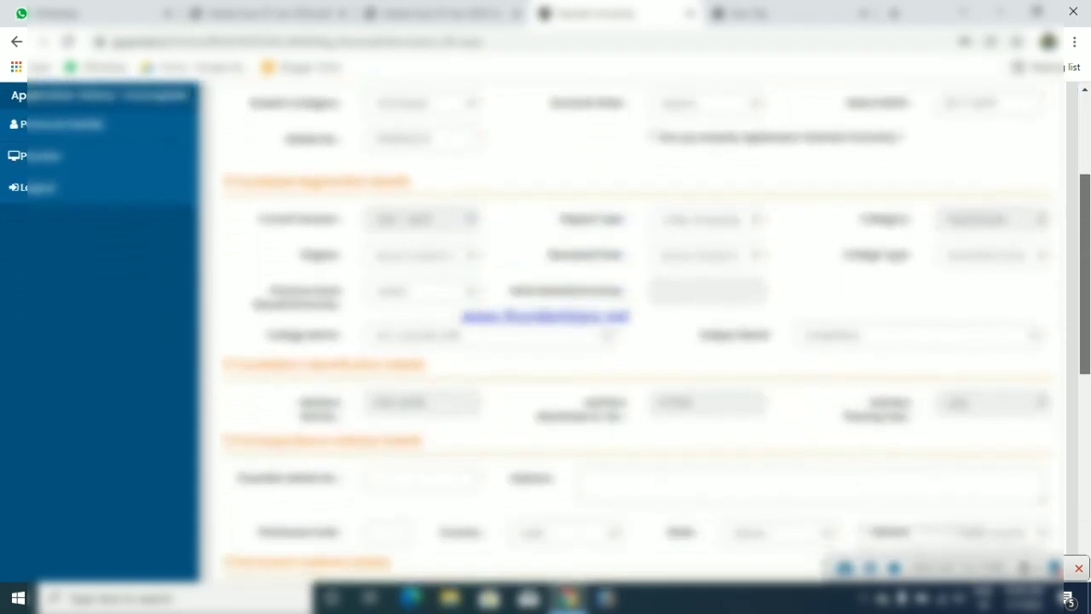
pyautogui.moveTo(1087, 426); pyautogui.dragTo(1087, 438)
pyautogui.moveTo(249, 150); pyautogui.dragTo(425, 162)
pyautogui.click(365, 273)
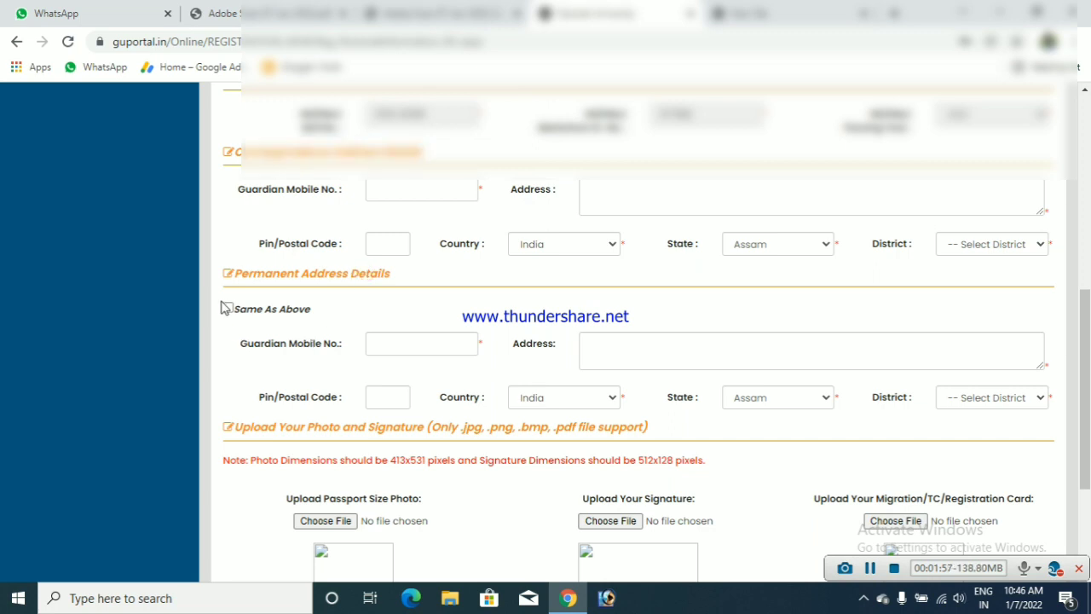
pyautogui.scroll(-3, 367, 358)
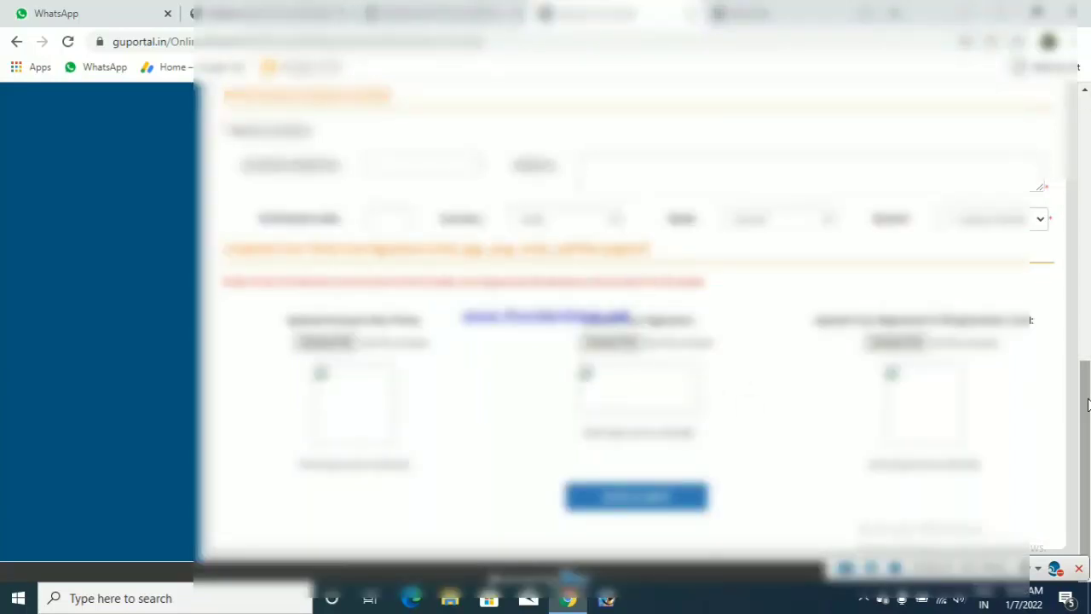
pyautogui.moveTo(1085, 404); pyautogui.dragTo(1085, 141)
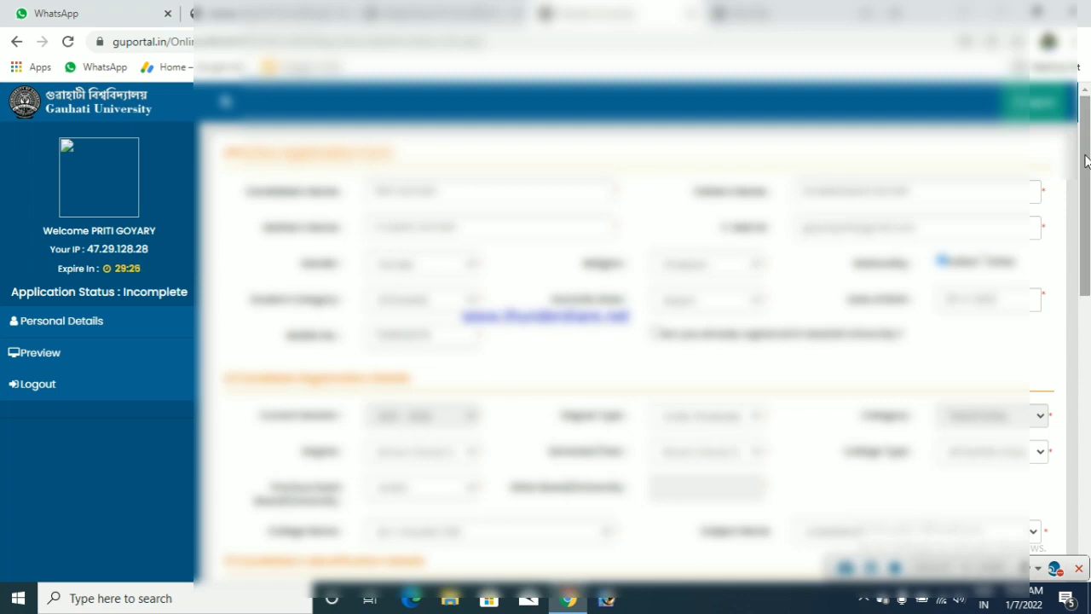
pyautogui.moveTo(1085, 196); pyautogui.dragTo(1086, 364)
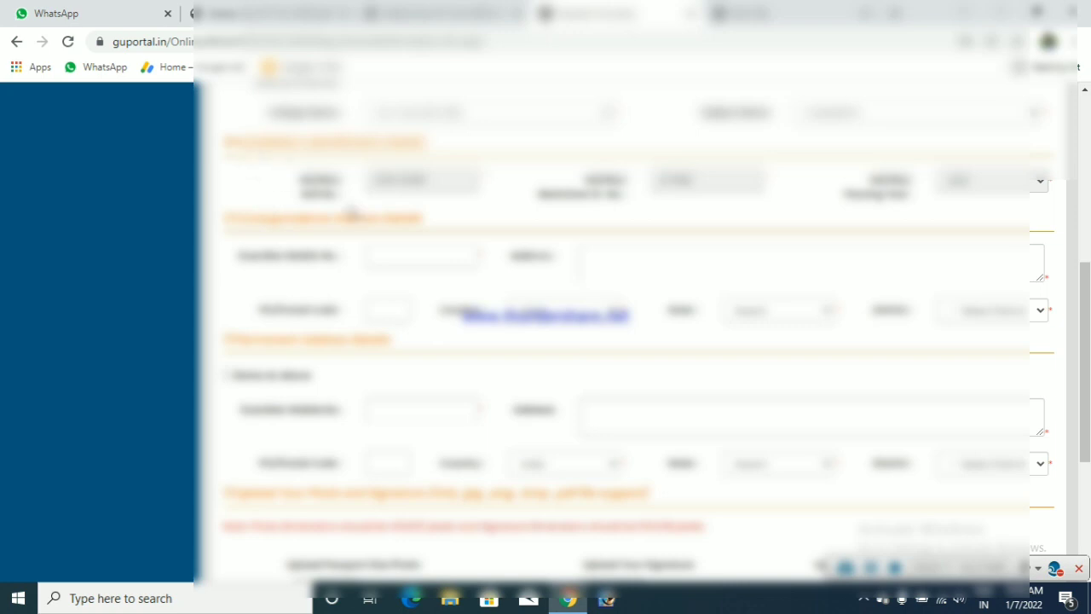
# Set the correspondence address district to BAKSA and mark the permanent address as the same as above.
pyautogui.click(454, 188)
pyautogui.click(398, 249)
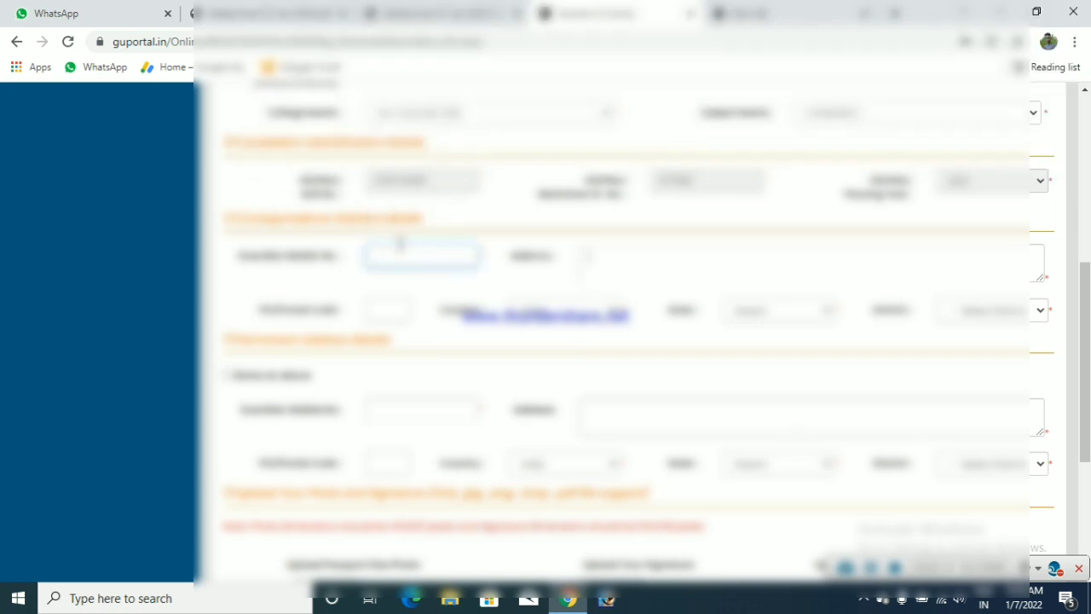
pyautogui.press('Tab')
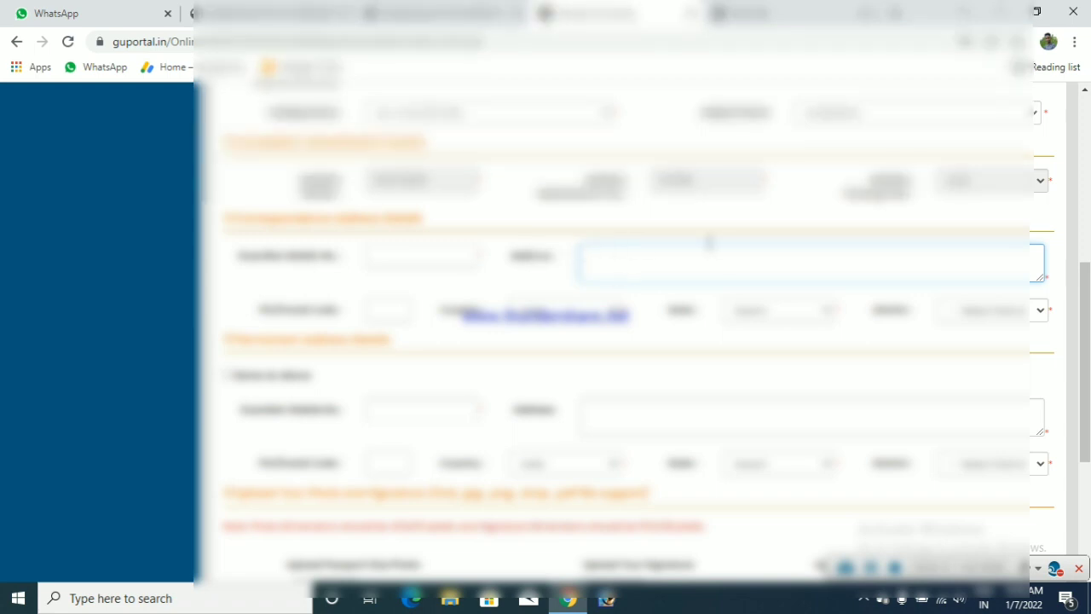
pyautogui.click(392, 312)
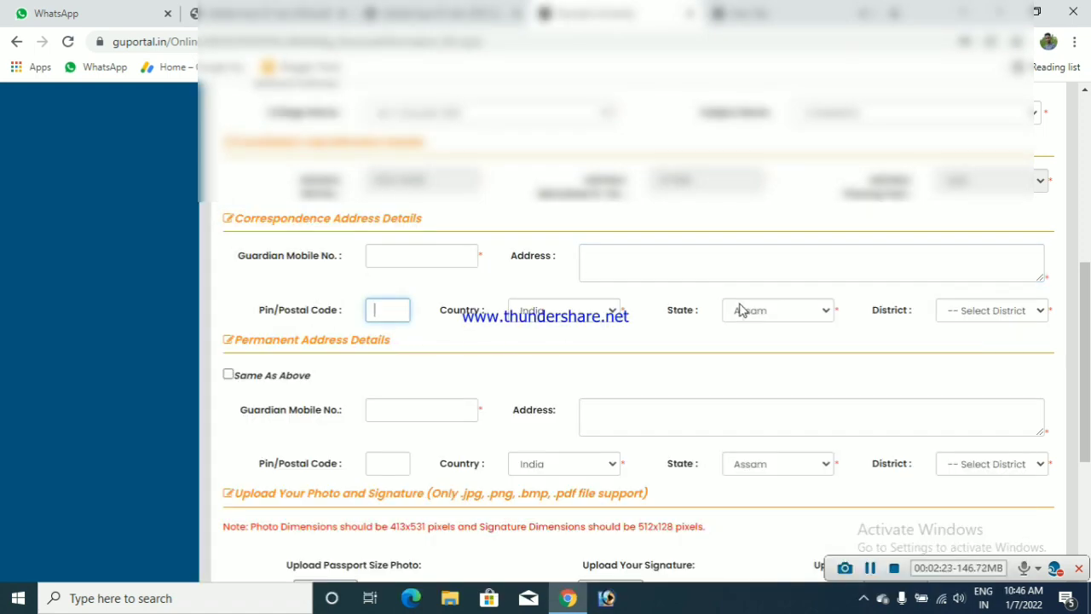
pyautogui.click(991, 316)
pyautogui.click(912, 22)
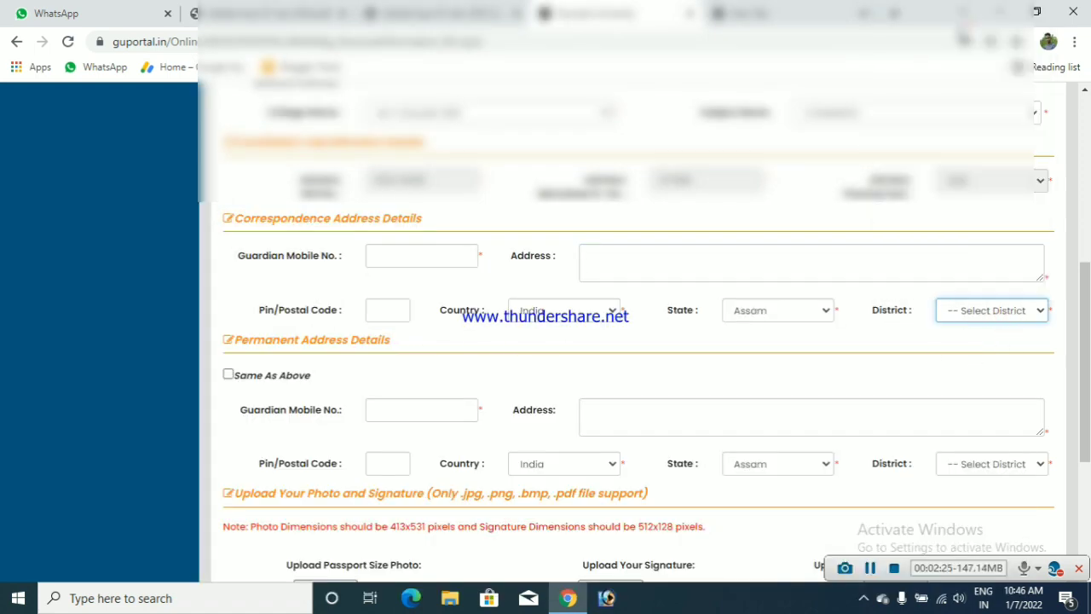
pyautogui.click(229, 375)
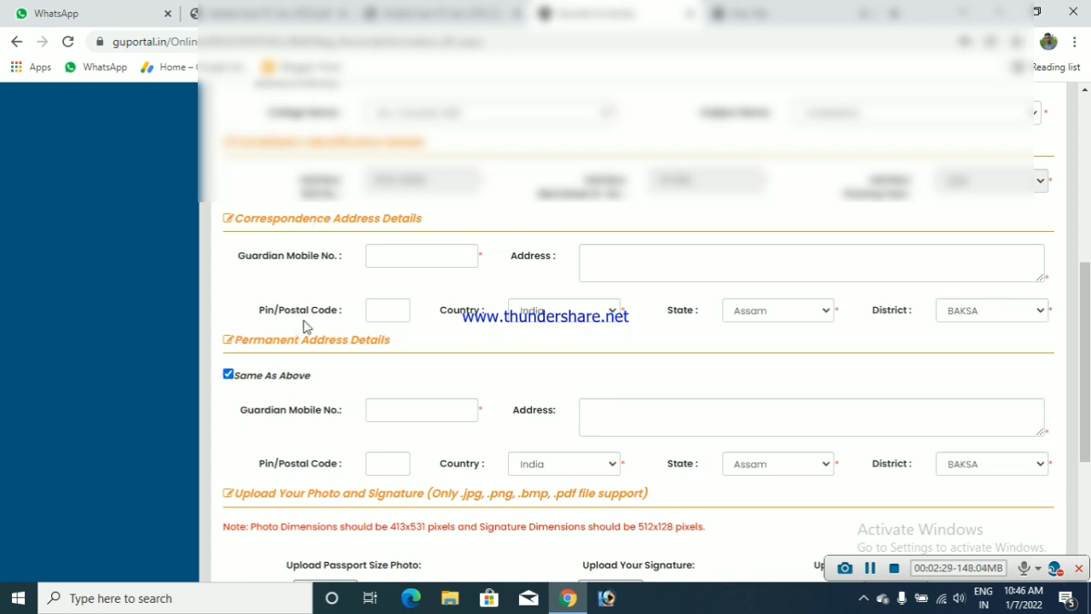
# Attach the passport size photo, signature and registration card files, and try to save the form.
pyautogui.scroll(-3, 981, 356)
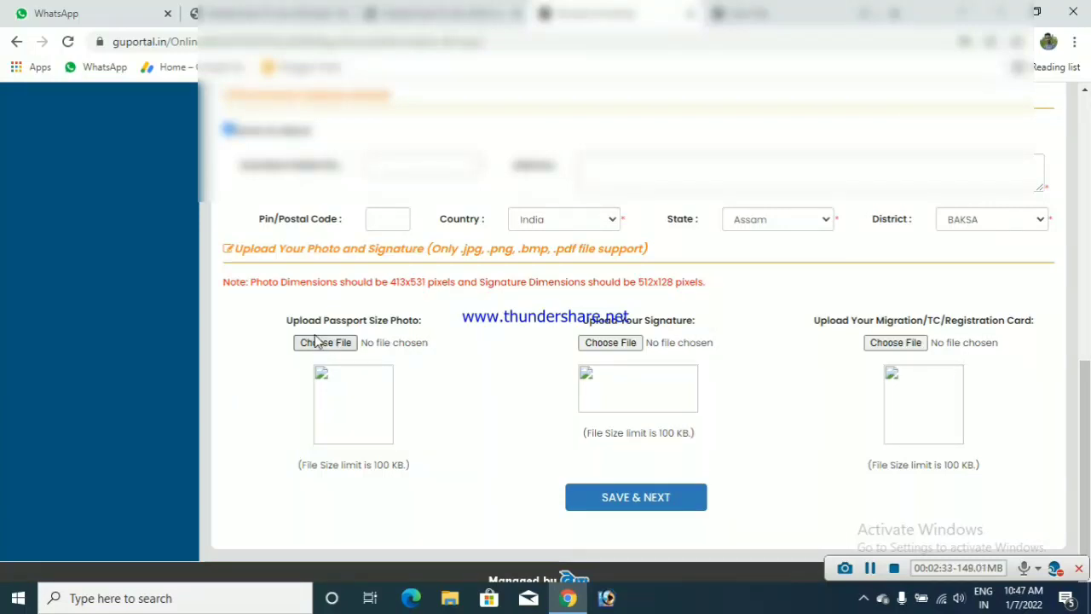
pyautogui.click(328, 342)
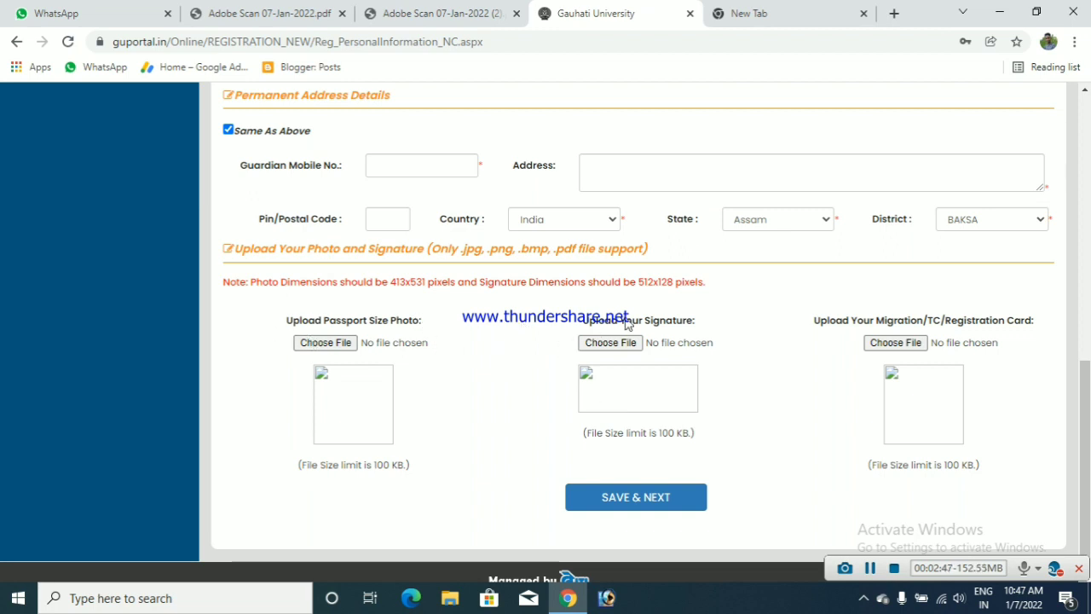
pyautogui.moveTo(1085, 446)
pyautogui.mouseDown()
pyautogui.moveTo(1085, 409)
pyautogui.moveTo(1085, 439)
pyautogui.mouseUp()
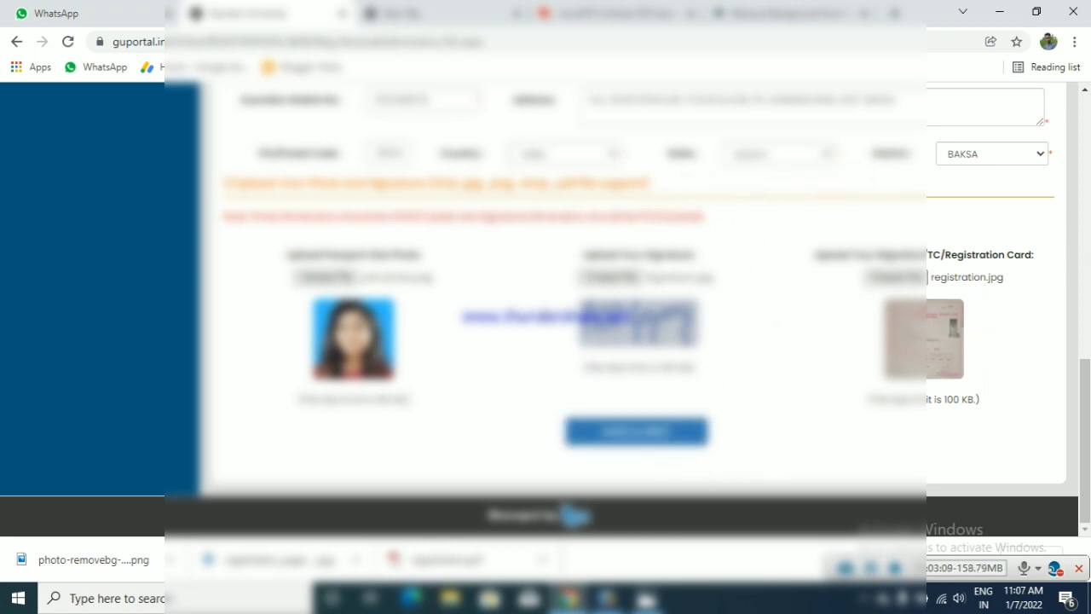
pyautogui.moveTo(1084, 441)
pyautogui.mouseDown()
pyautogui.moveTo(1084, 257)
pyautogui.moveTo(1084, 434)
pyautogui.mouseUp()
pyautogui.click(874, 569)
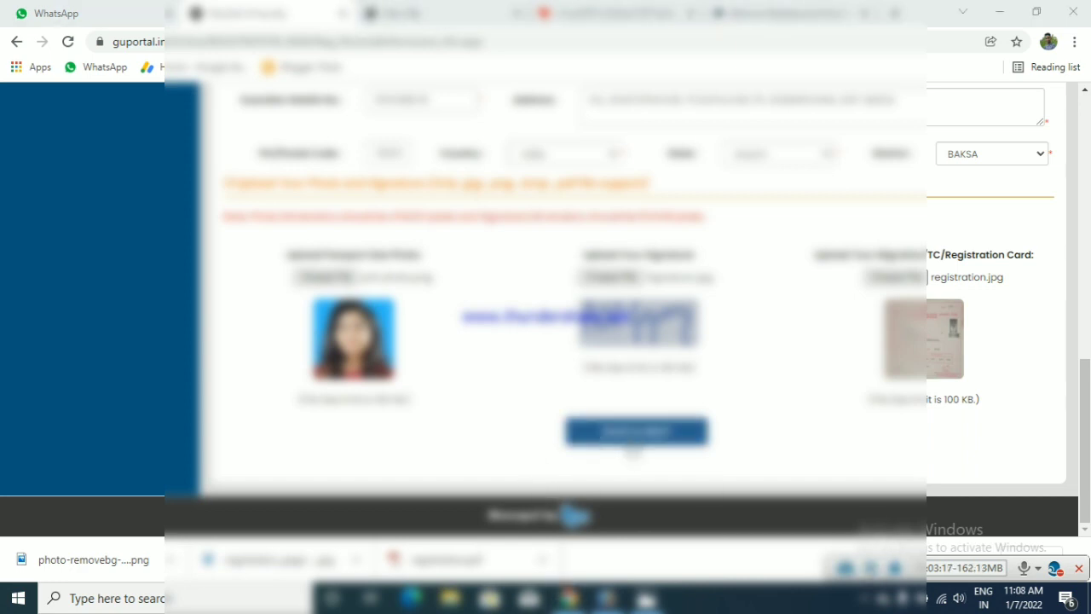
pyautogui.click(678, 443)
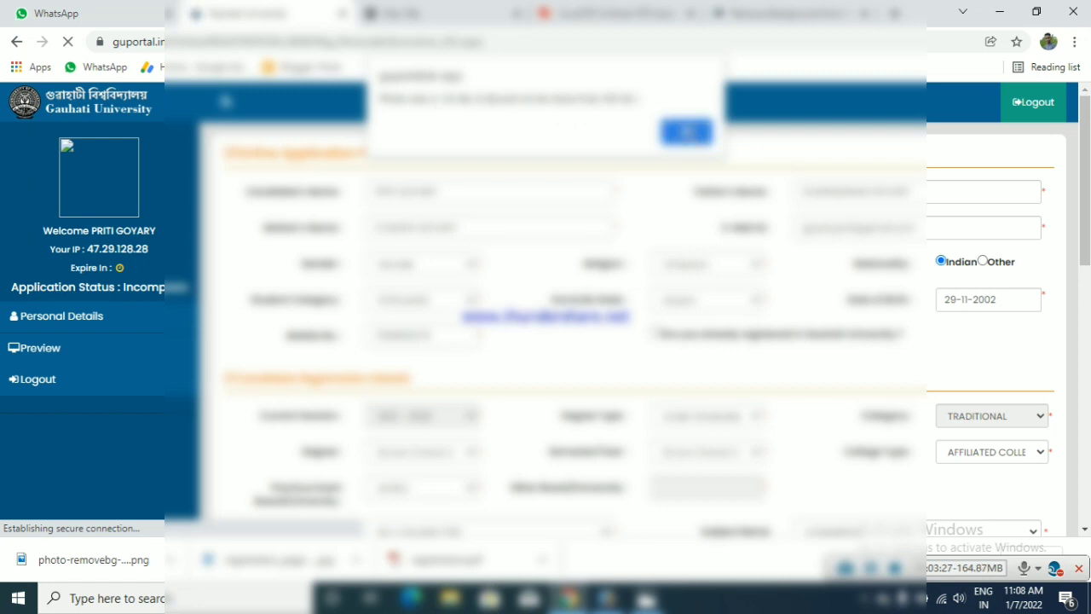
pyautogui.click(686, 130)
# Reattach the passport size photo, signature and registration.jpg, and save the form to continue to the preview.
pyautogui.scroll(-10, 562, 307)
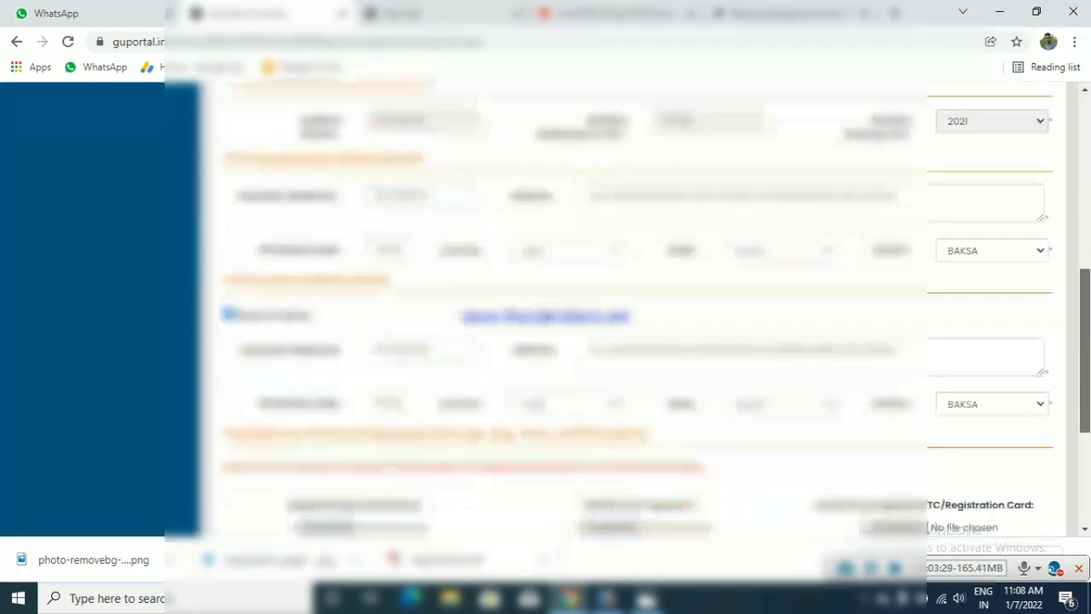
pyautogui.scroll(-3, 836, 384)
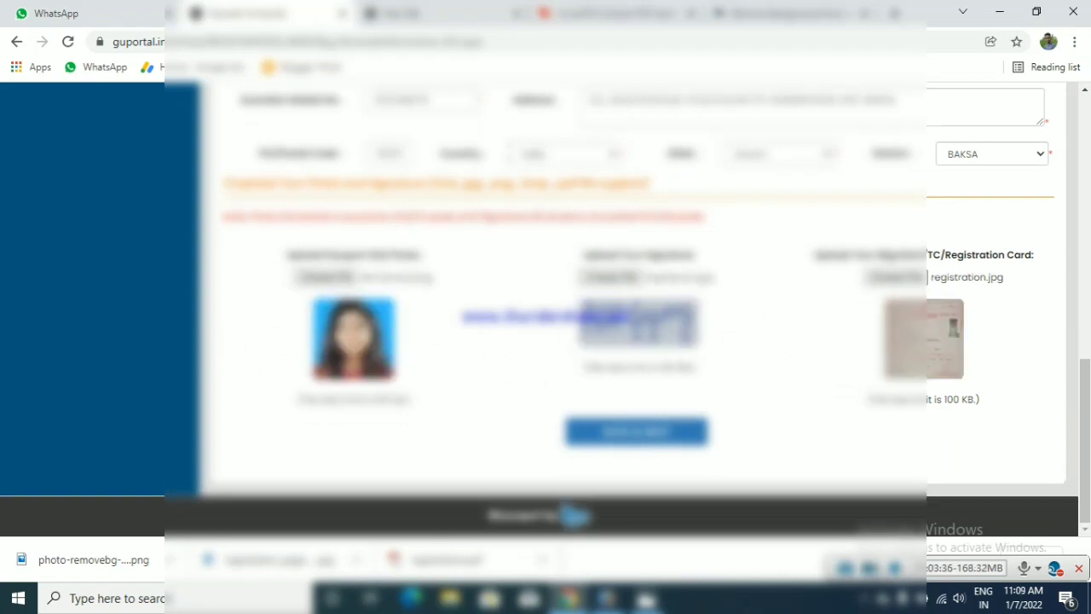
pyautogui.click(673, 434)
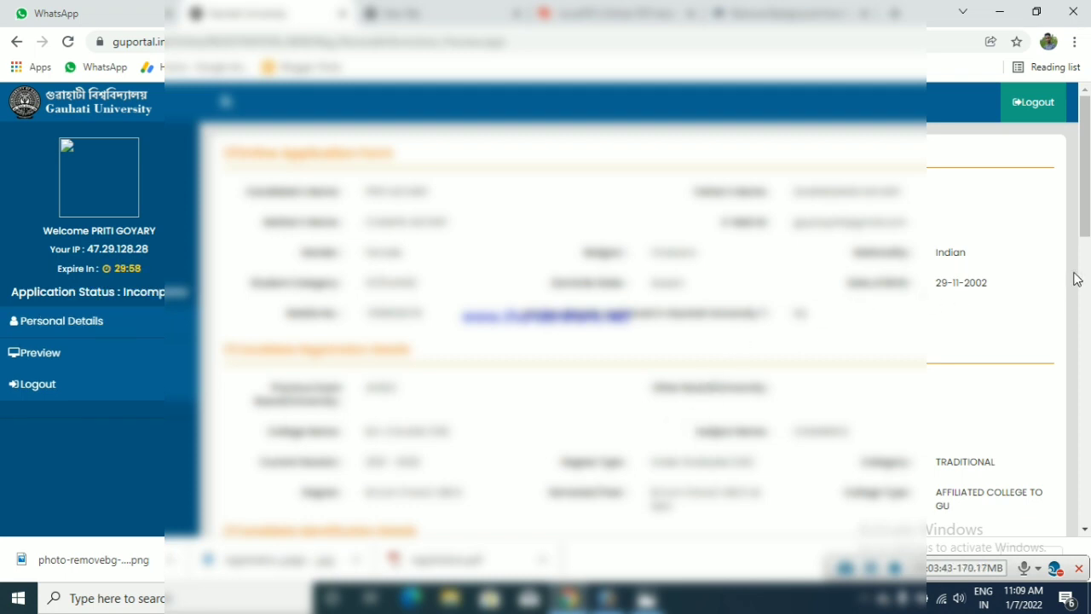
# Review the application preview and the enrollment, registration and total fees in the student fee details.
pyautogui.moveTo(1087, 203)
pyautogui.mouseDown()
pyautogui.moveTo(1083, 527)
pyautogui.moveTo(1085, 439)
pyautogui.moveTo(1085, 515)
pyautogui.moveTo(279, 522)
pyautogui.mouseUp()
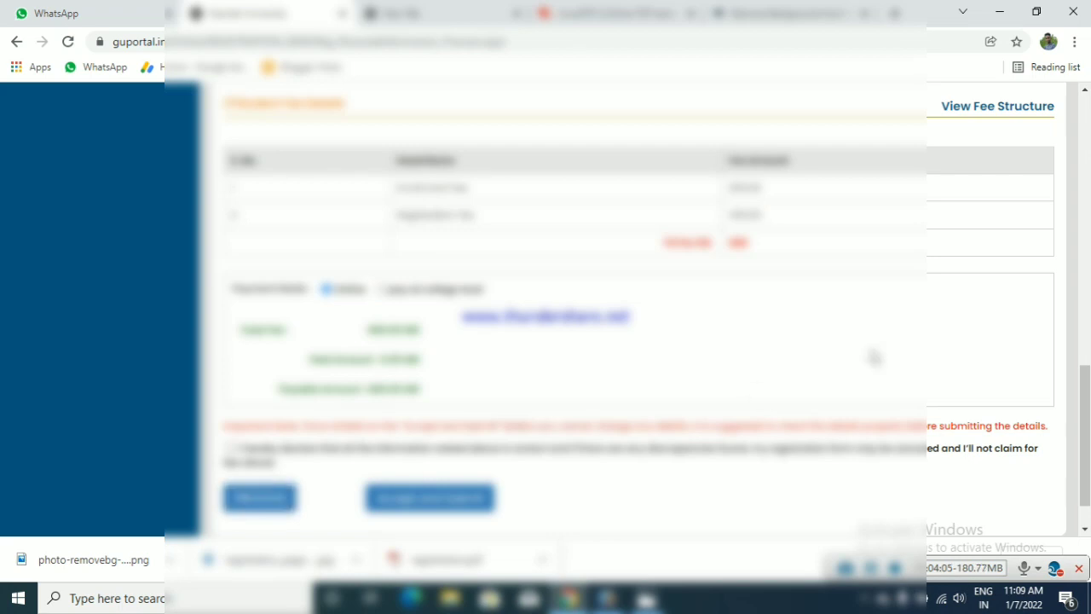
pyautogui.moveTo(1081, 415)
pyautogui.mouseDown()
pyautogui.moveTo(1081, 336)
pyautogui.moveTo(1081, 389)
pyautogui.mouseUp()
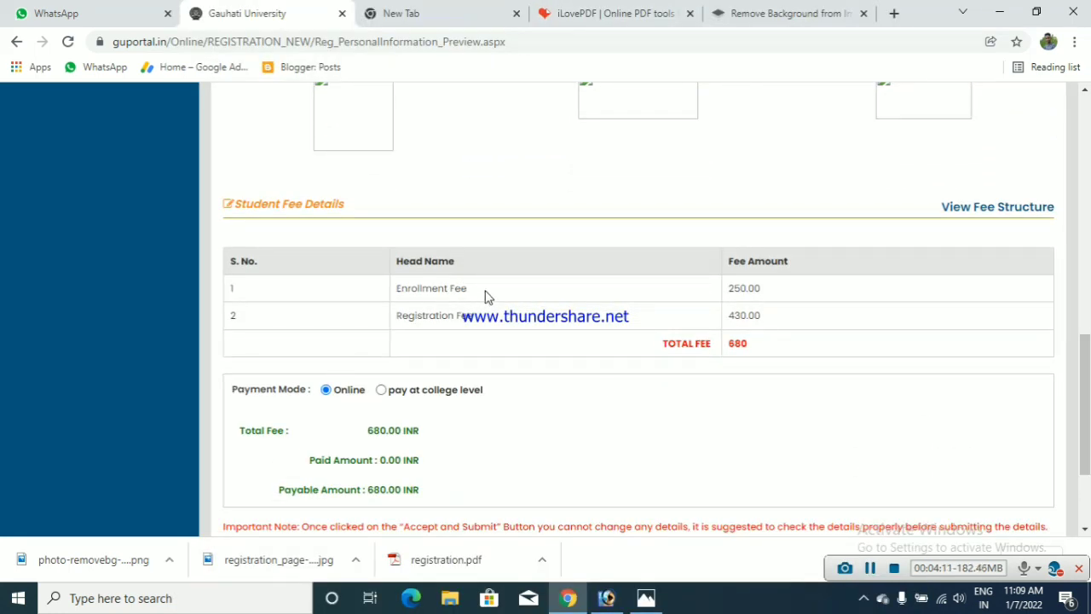
pyautogui.moveTo(488, 296); pyautogui.dragTo(399, 290)
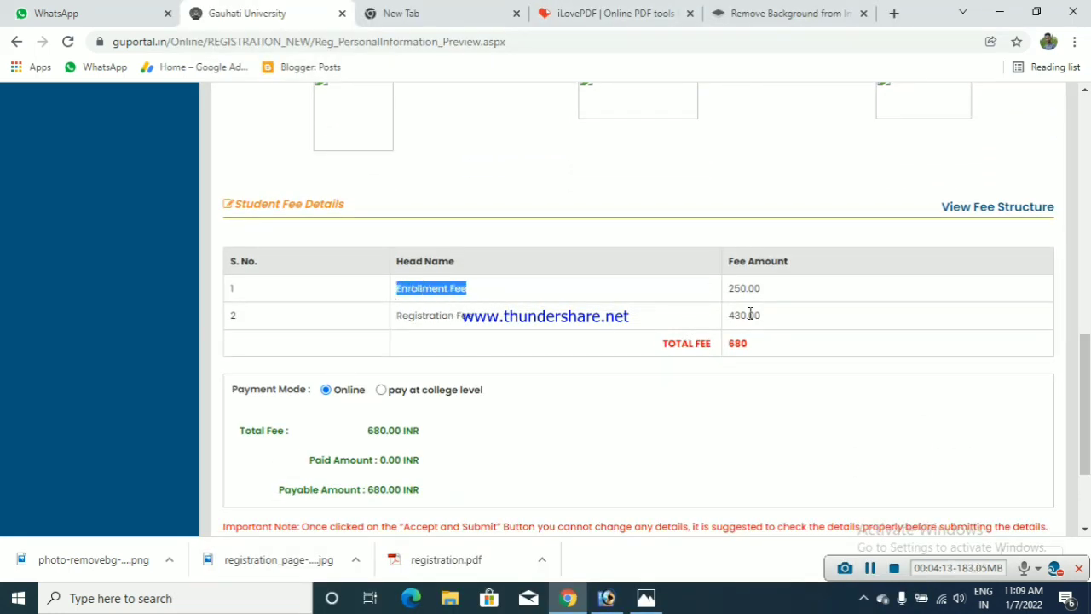
pyautogui.moveTo(746, 340); pyautogui.dragTo(714, 341)
pyautogui.click(763, 353)
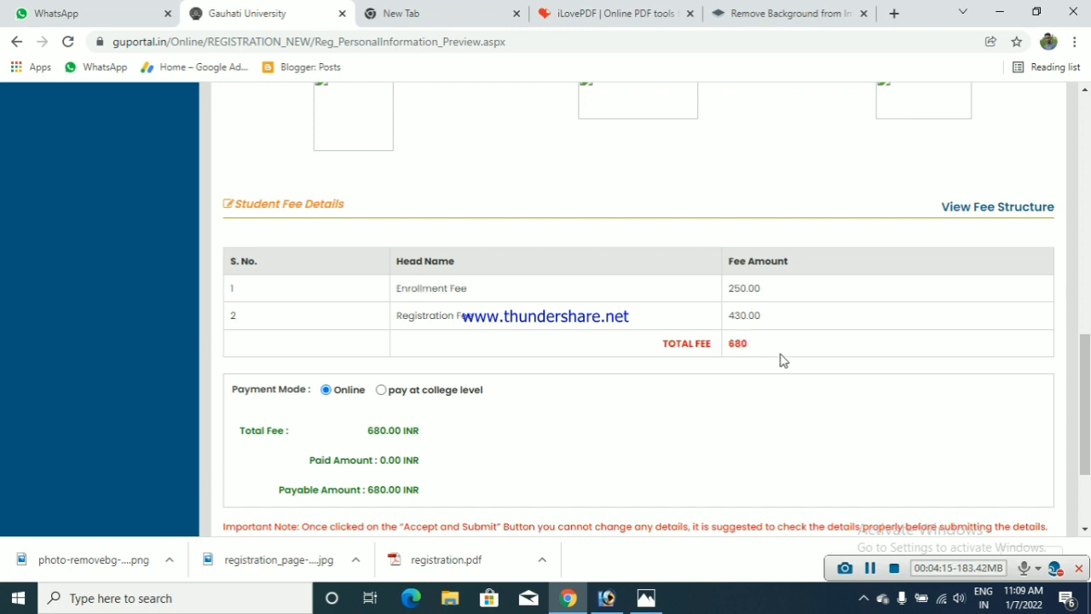
pyautogui.moveTo(1084, 400); pyautogui.dragTo(1084, 448)
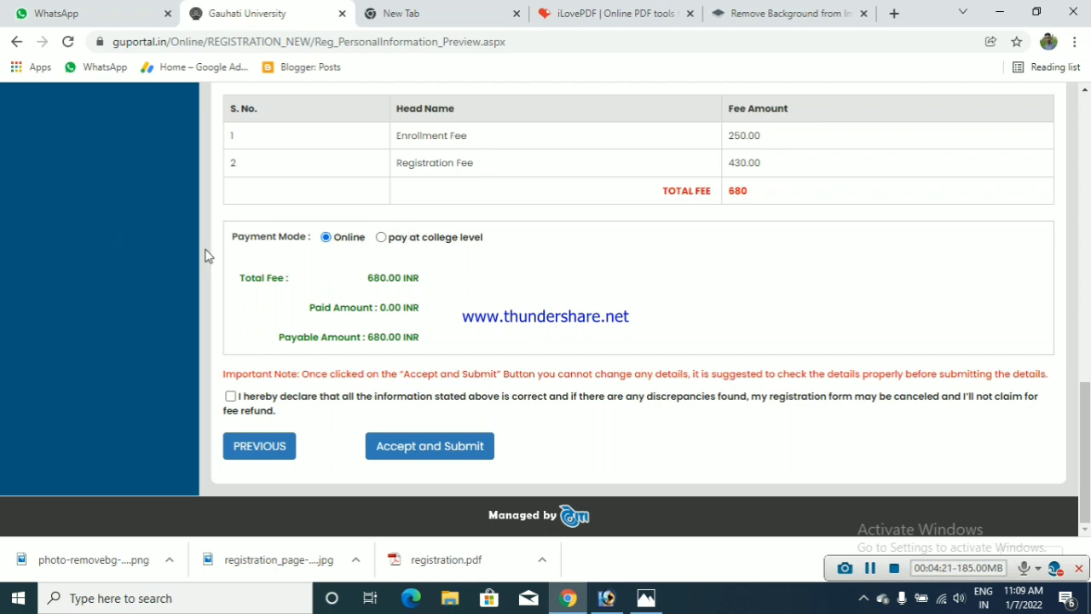
# Set the payment mode to pay at college level and tick the declaration that all stated information is correct.
pyautogui.click(382, 238)
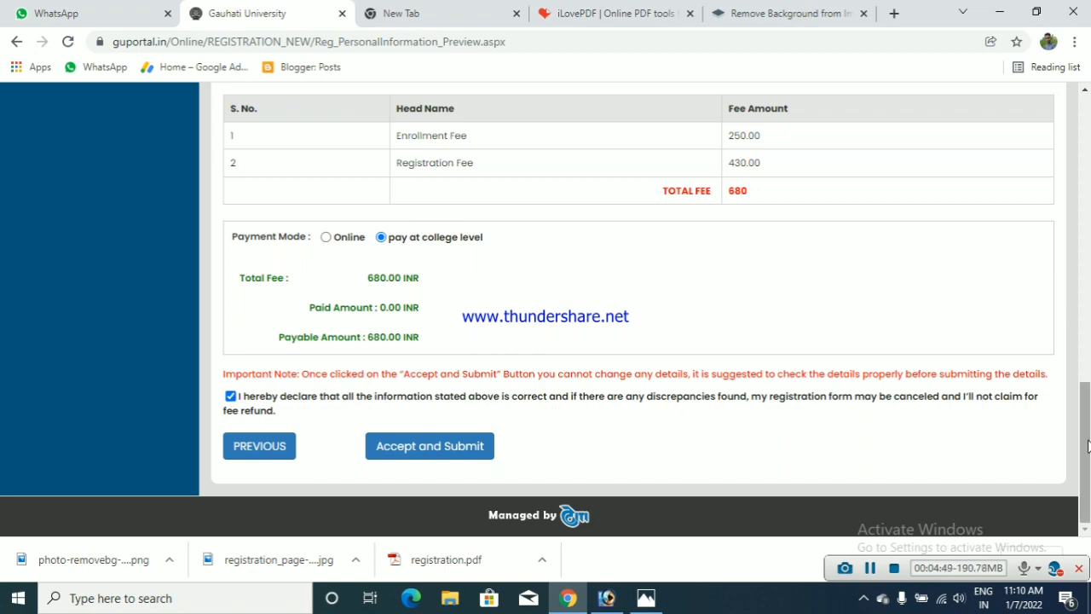
pyautogui.moveTo(1089, 445)
pyautogui.mouseDown()
pyautogui.moveTo(1089, 350)
pyautogui.moveTo(1087, 447)
pyautogui.mouseUp()
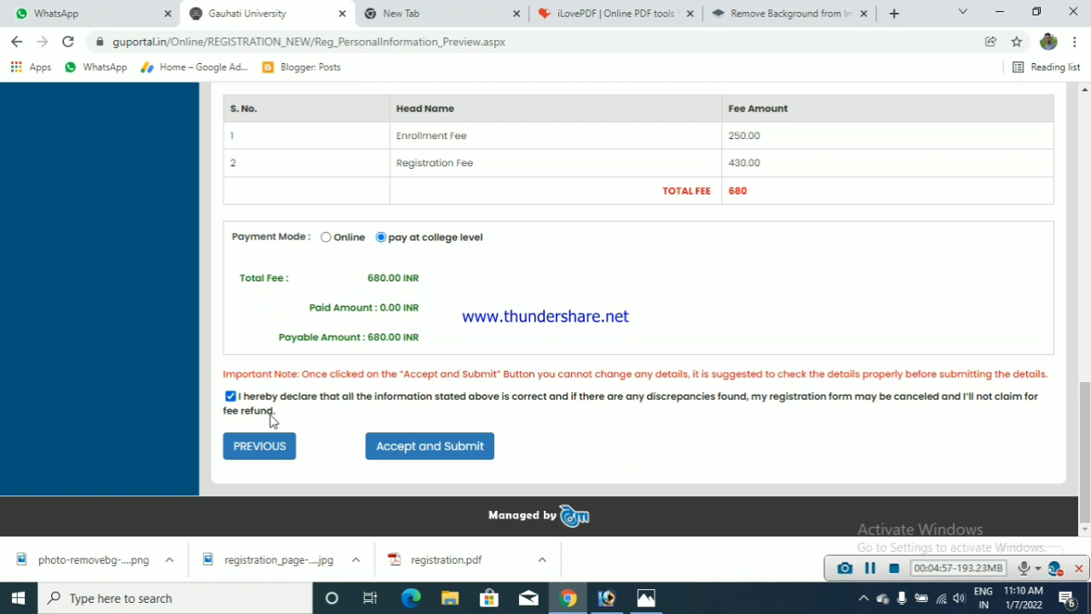
pyautogui.moveTo(273, 424); pyautogui.dragTo(247, 402)
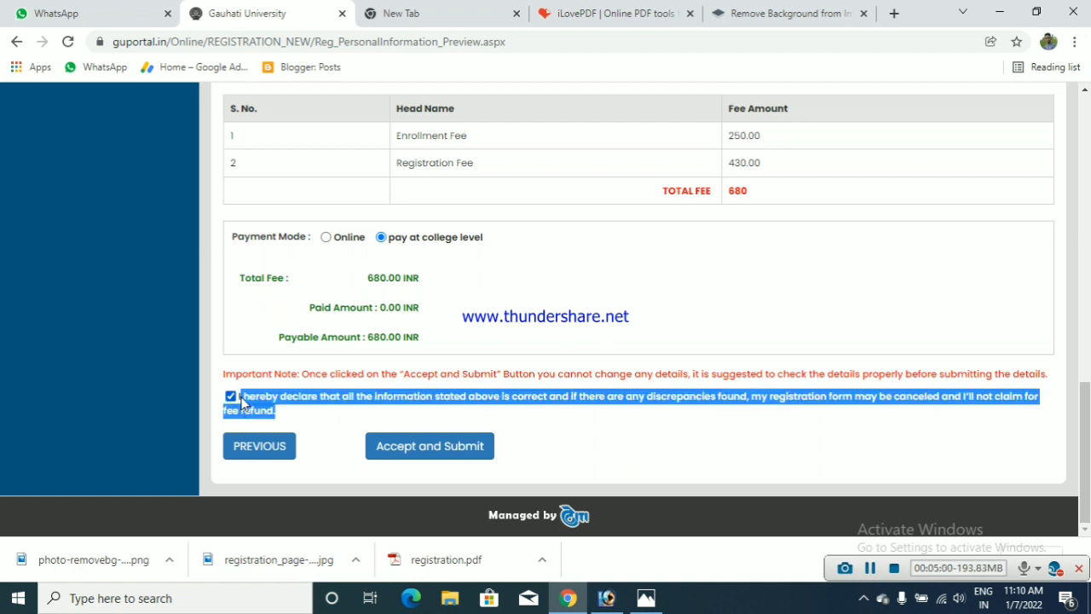
pyautogui.click(310, 419)
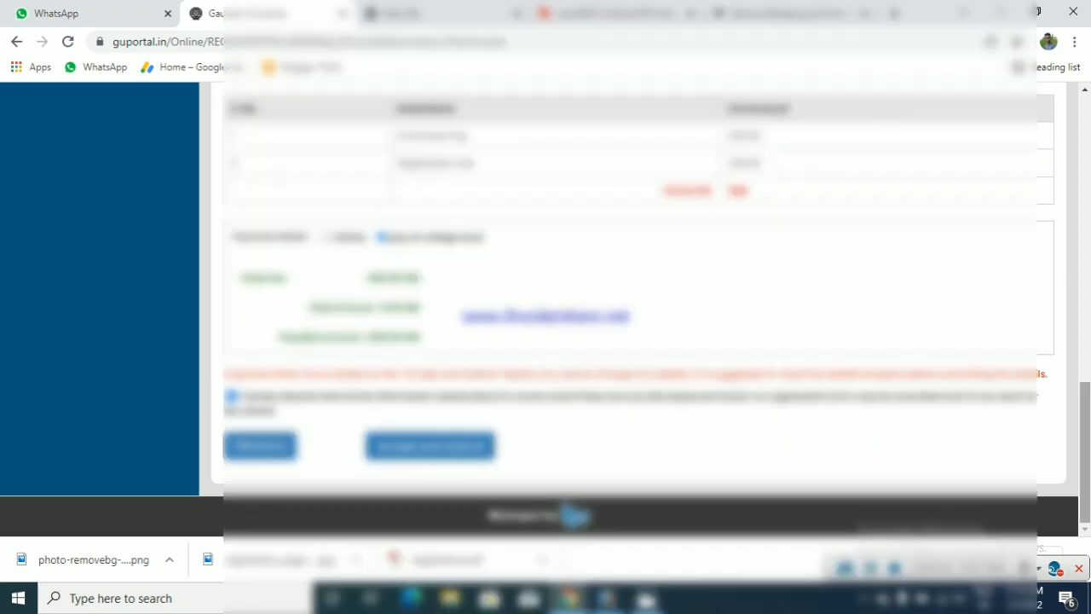
# Recheck the previewed application and the ticked declaration, and accept and submit the form.
pyautogui.moveTo(1085, 443); pyautogui.dragTo(1085, 373)
pyautogui.scroll(-4, 546, 316)
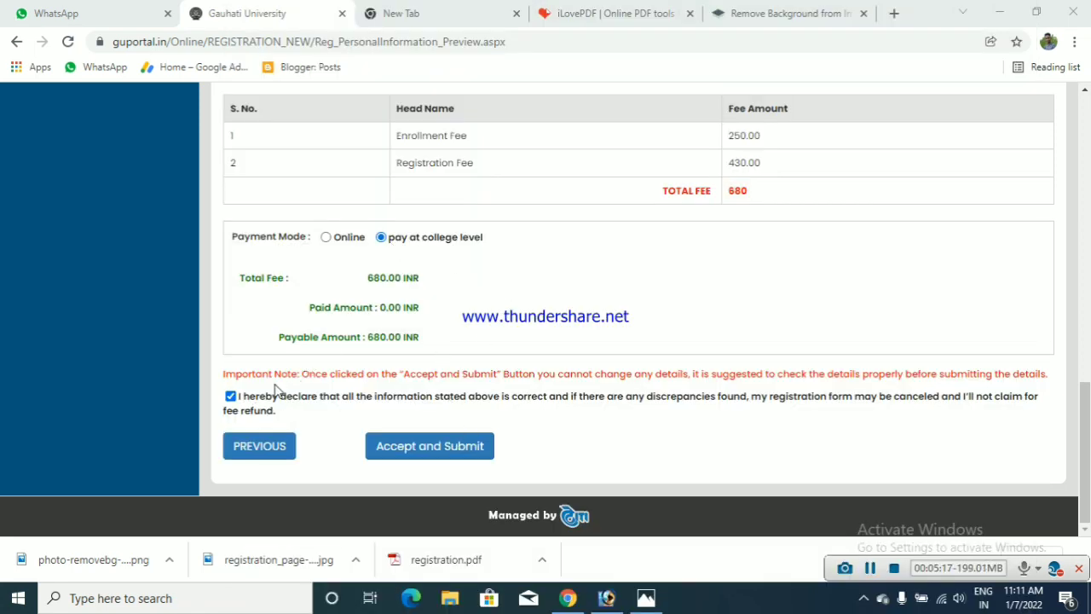
pyautogui.click(233, 398)
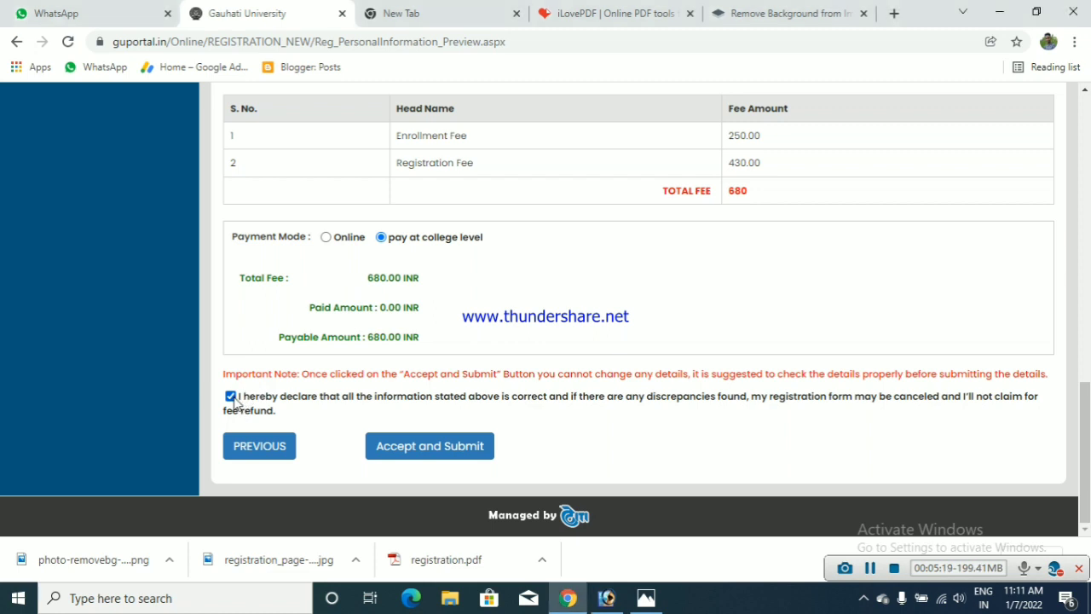
pyautogui.click(417, 446)
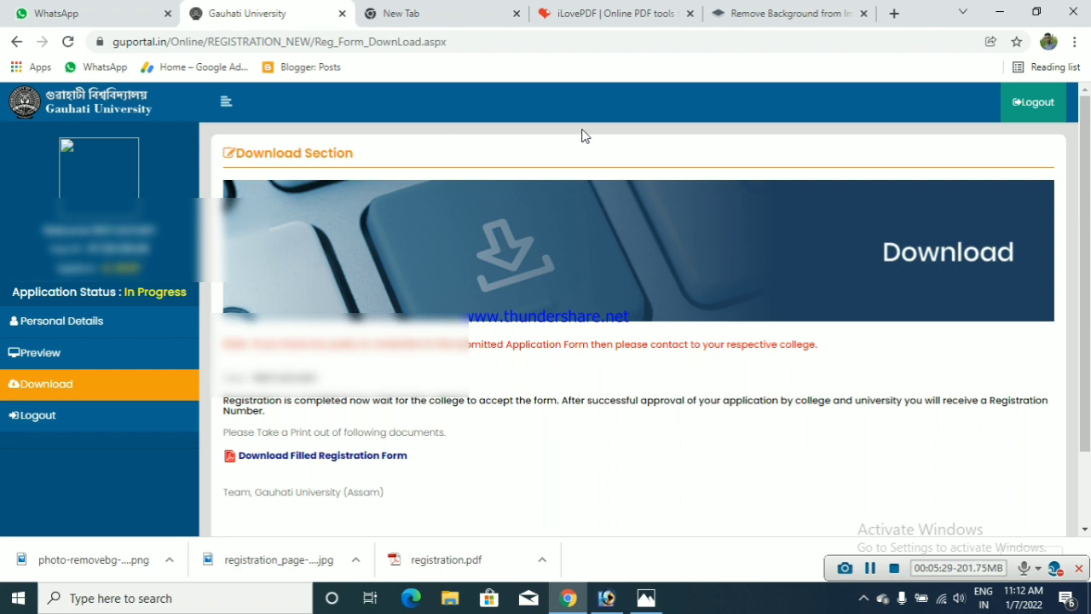
# Try to download the filled registration form from the Download Section.
pyautogui.click(348, 463)
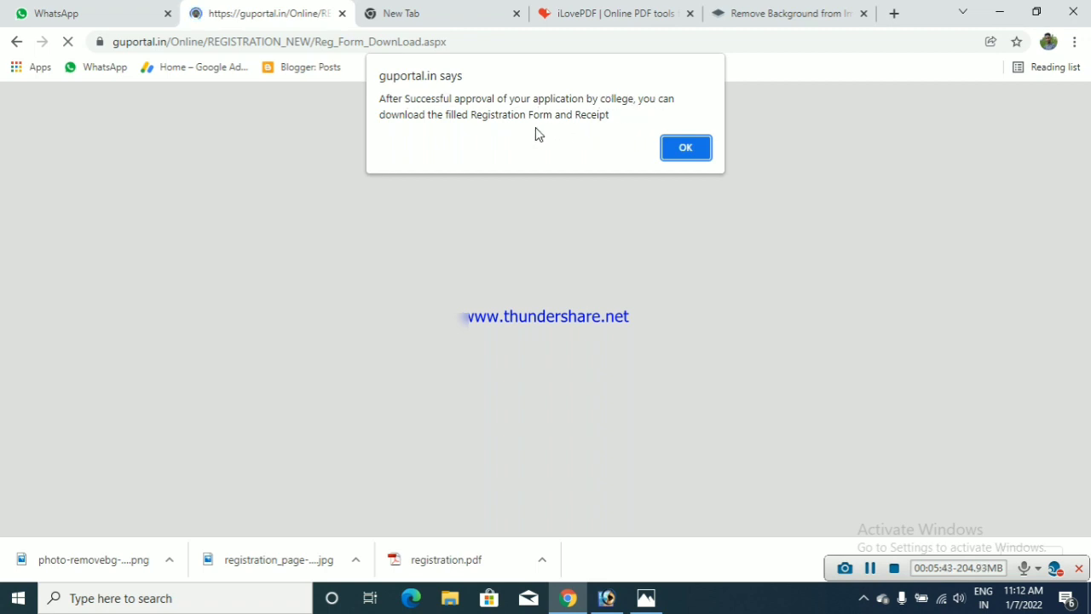
pyautogui.click(692, 152)
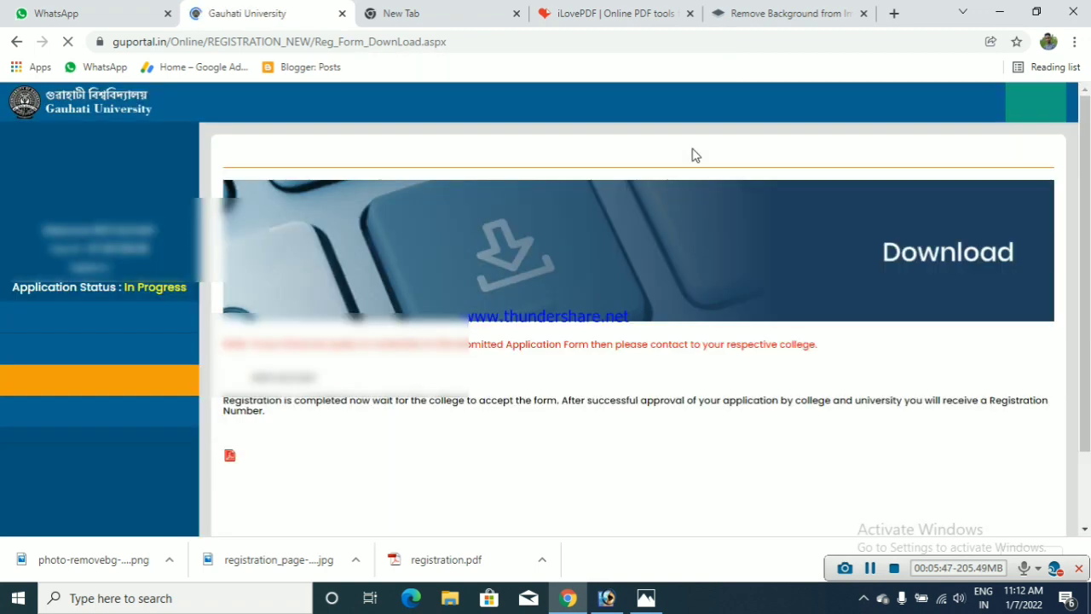